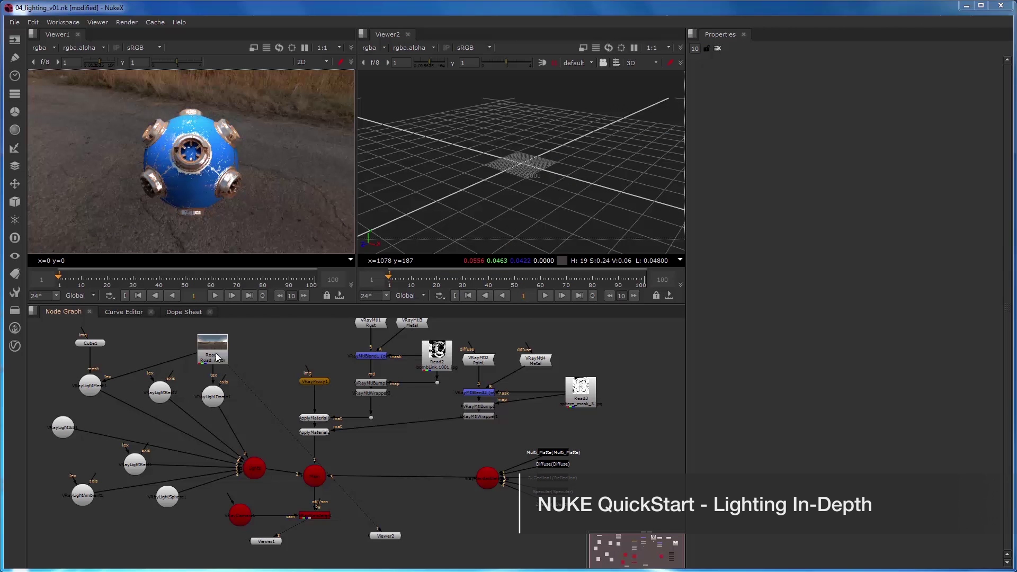
pyautogui.click(15, 345)
pyautogui.moveTo(53, 390)
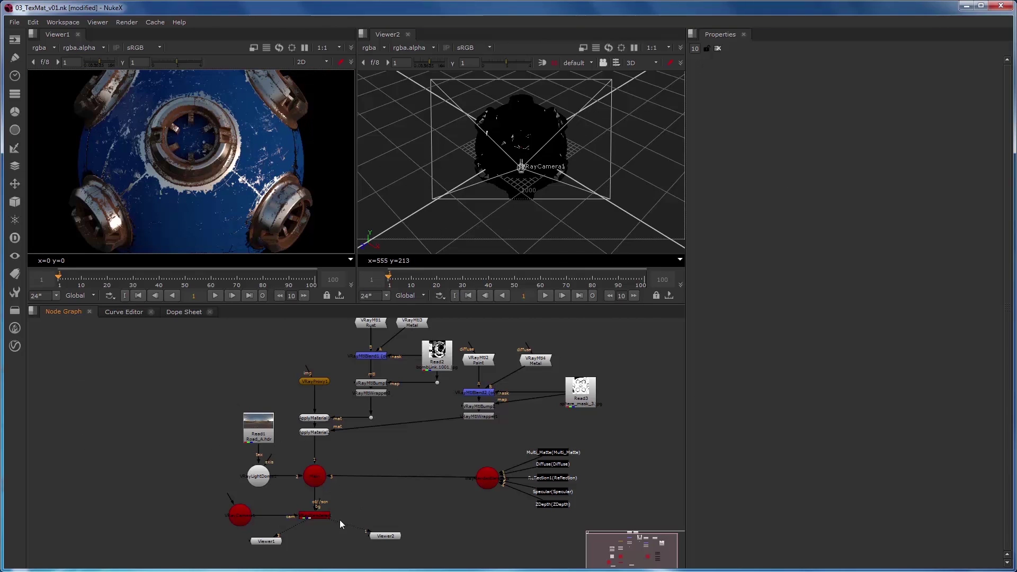
# Set the V-Ray camera's focal length to 21 and close its properties
pyautogui.doubleClick(239, 512)
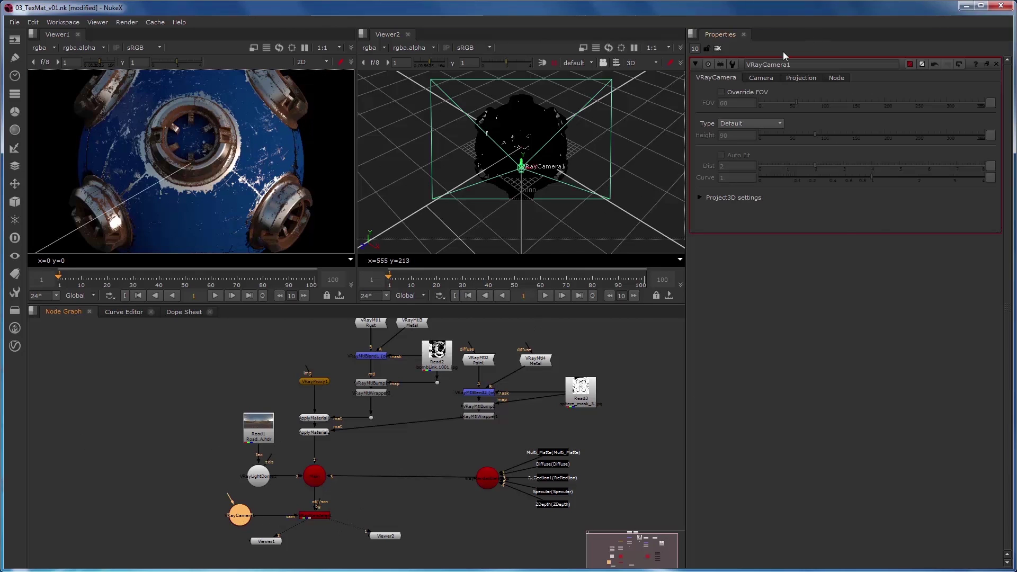
pyautogui.click(768, 77)
pyautogui.click(801, 78)
pyautogui.doubleClick(763, 104)
pyautogui.write('21')
pyautogui.press('Tab')
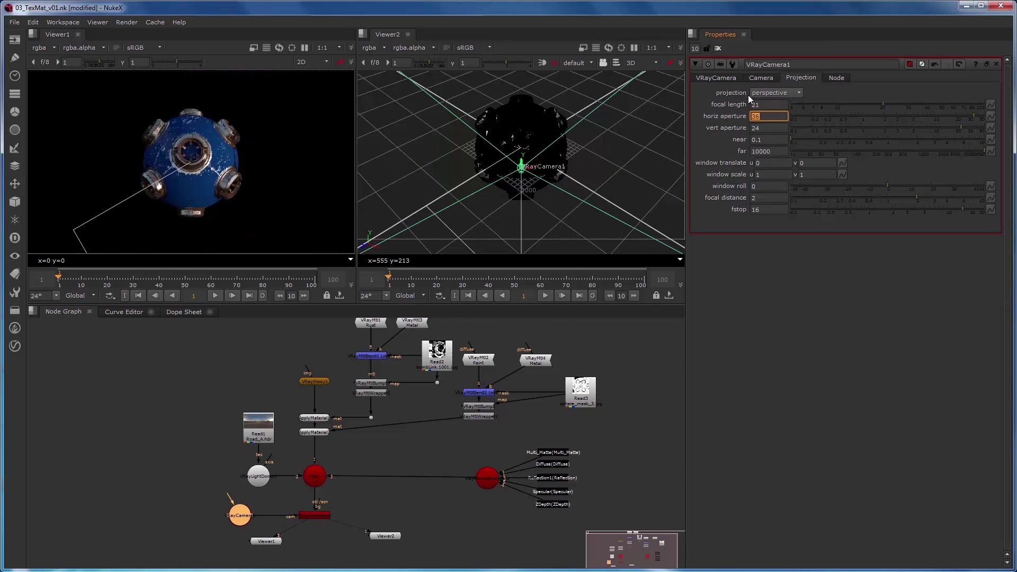
pyautogui.click(718, 49)
# Enable Dome Spherical on the V-Ray dome light and turn off its Invisible option
pyautogui.doubleClick(258, 476)
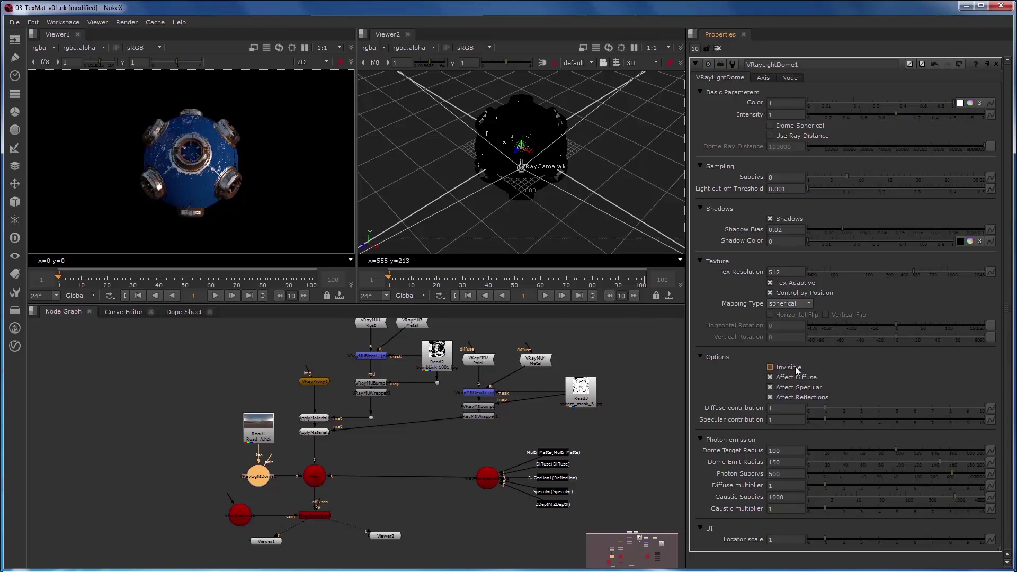
pyautogui.click(776, 369)
pyautogui.click(775, 369)
pyautogui.click(250, 199)
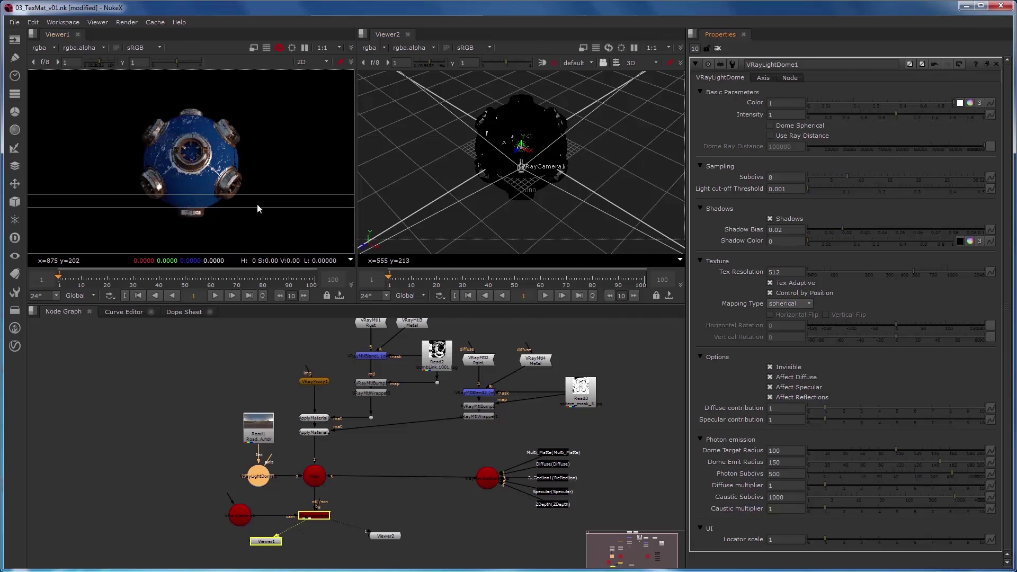
pyautogui.click(785, 125)
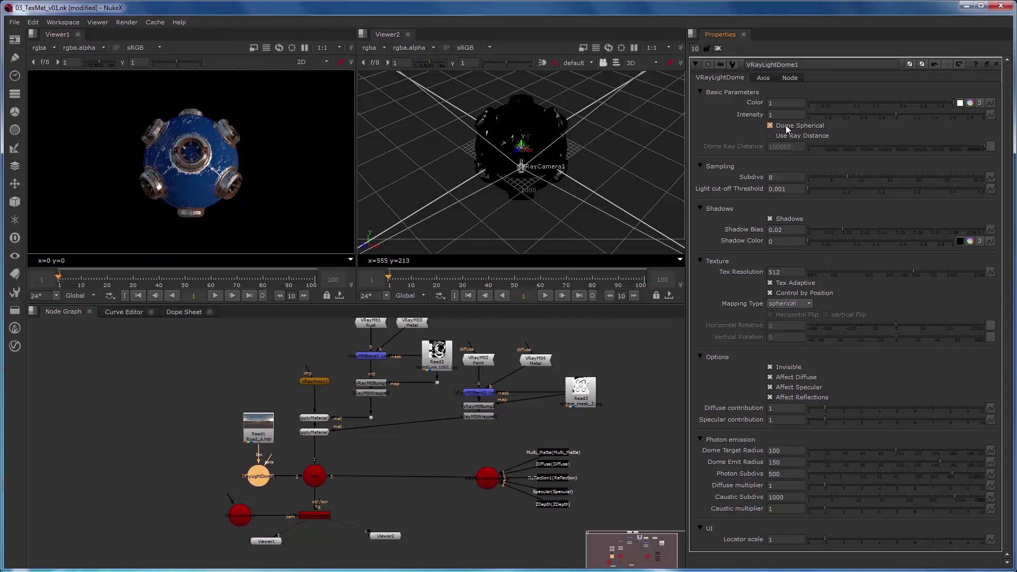
pyautogui.click(205, 211)
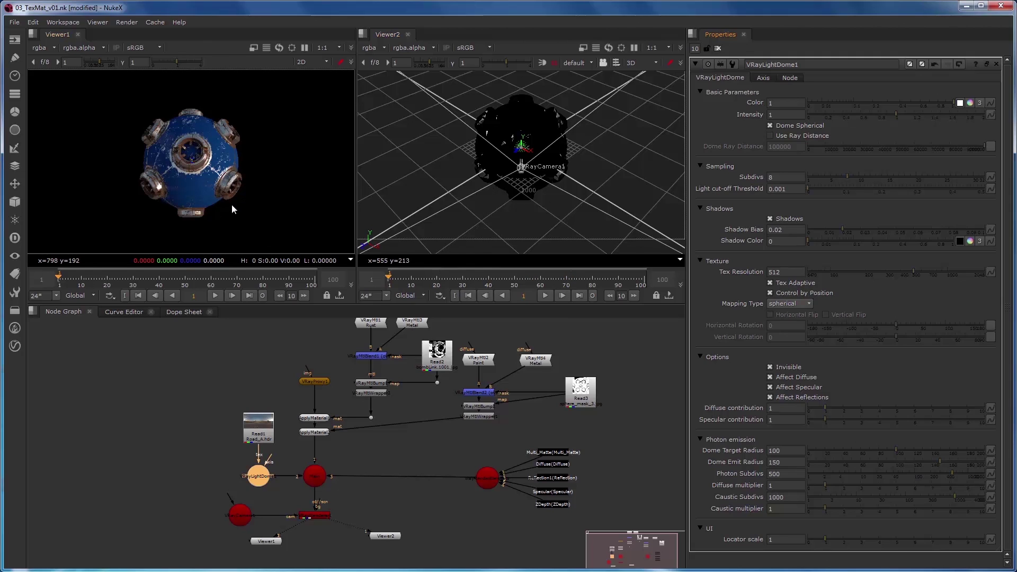
pyautogui.click(770, 367)
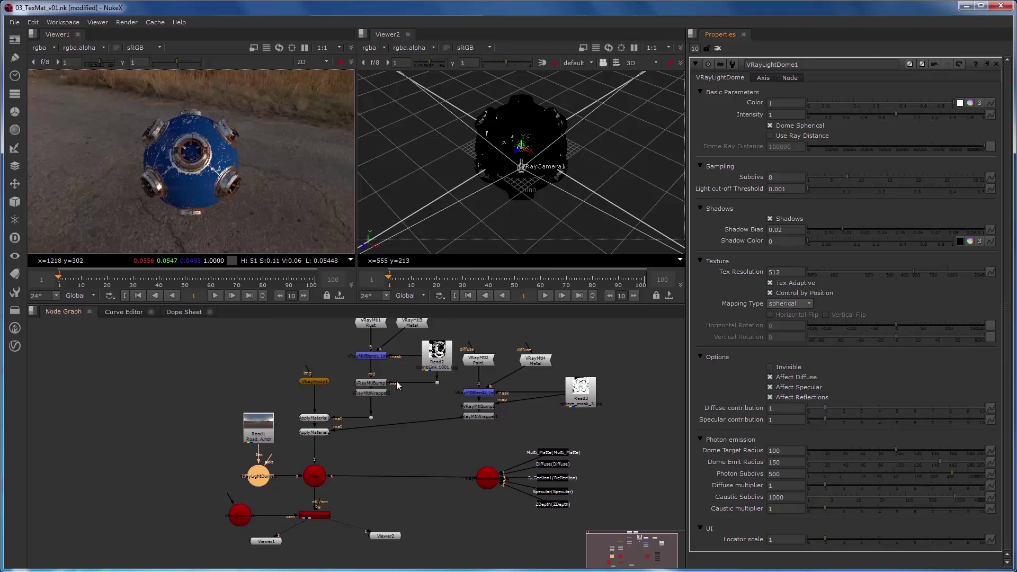
# Set the camera's X rotation to -15 and switch the dome light's Dome Spherical option off and back on to compare the background
pyautogui.doubleClick(238, 515)
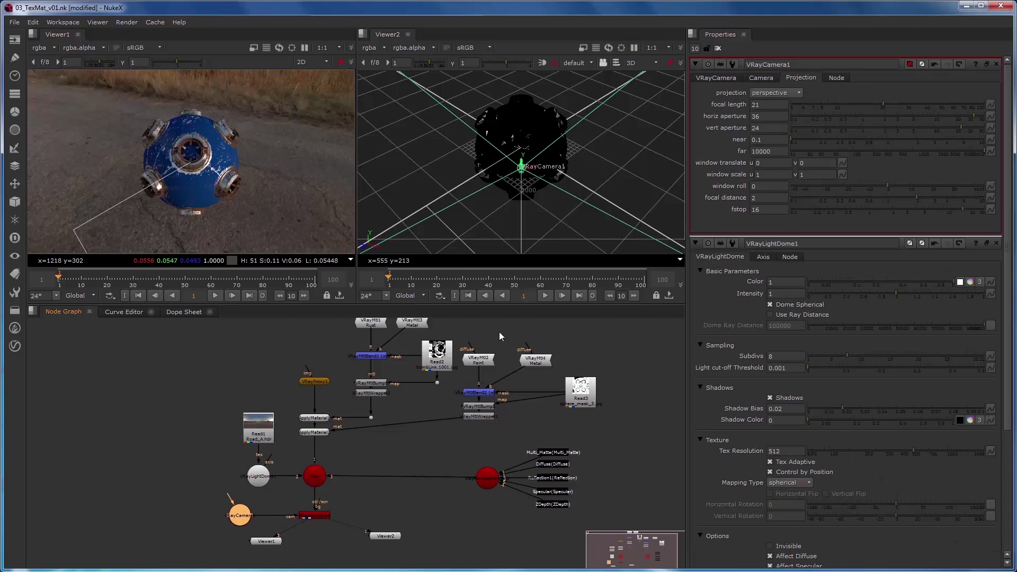
pyautogui.click(760, 77)
pyautogui.click(757, 154)
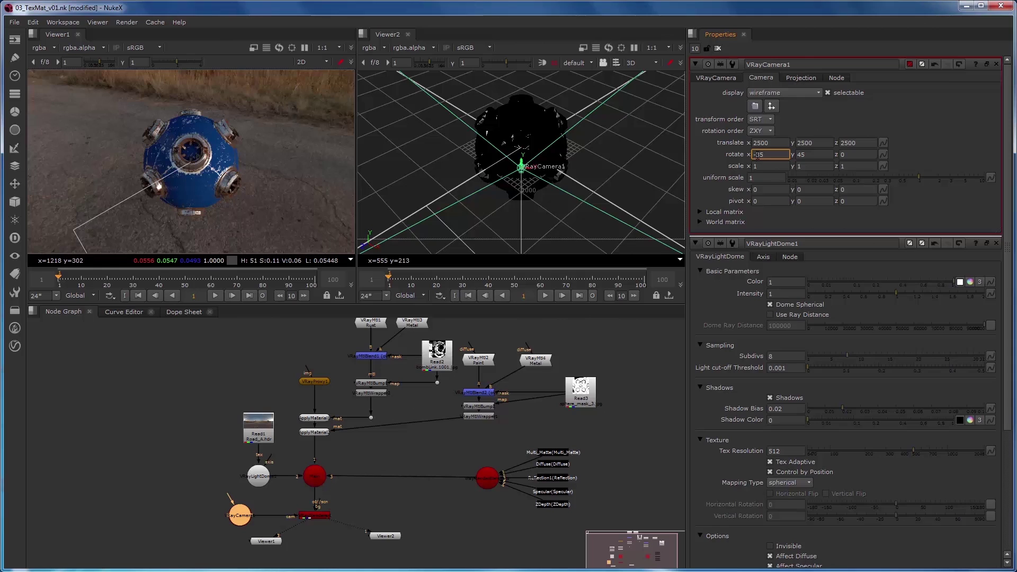
pyautogui.press('Delete')
pyautogui.write('1')
pyautogui.press('Tab')
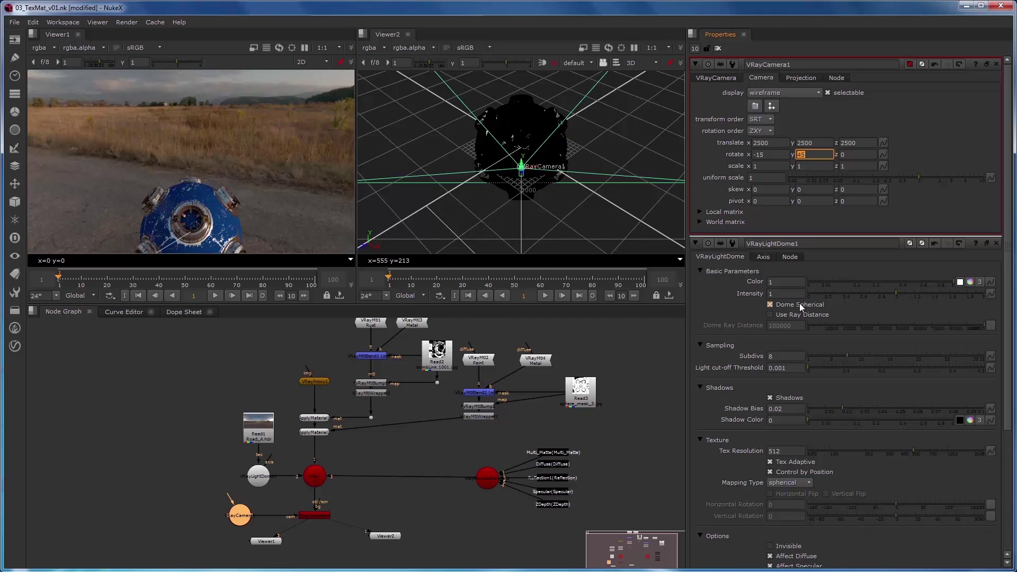
pyautogui.click(799, 304)
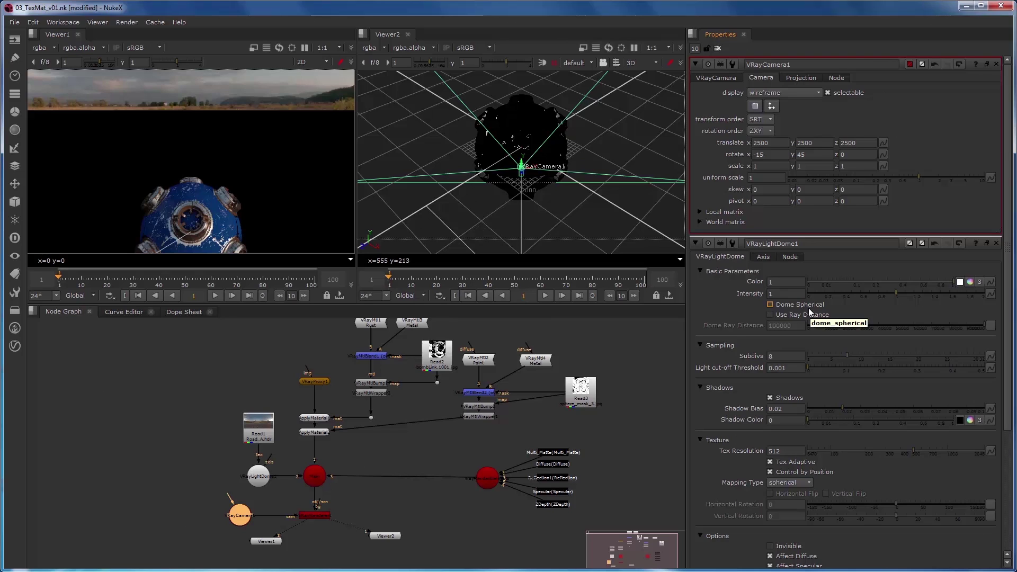
pyautogui.click(808, 306)
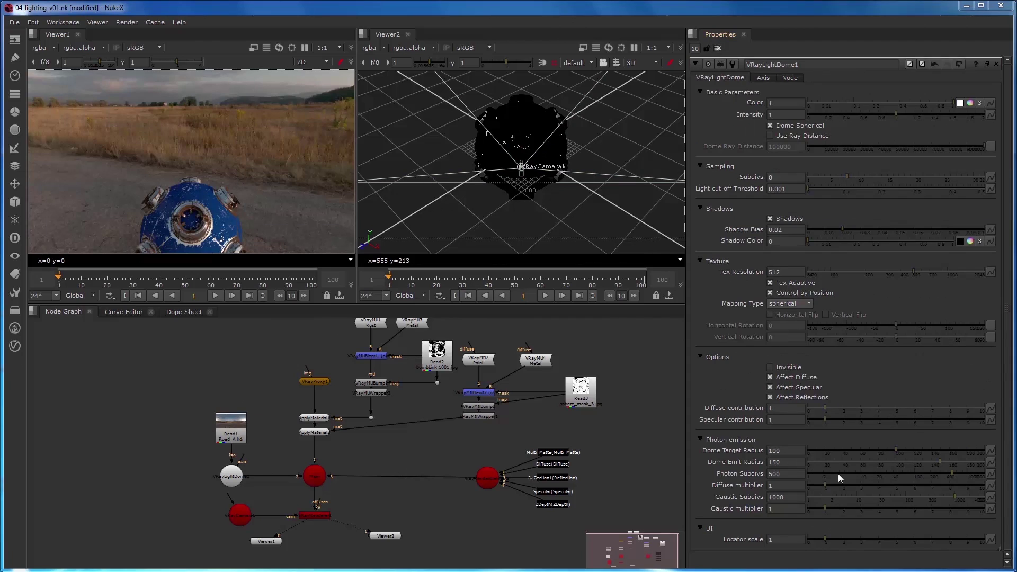
# Set the V-Ray camera's X rotation to -35
pyautogui.doubleClick(241, 518)
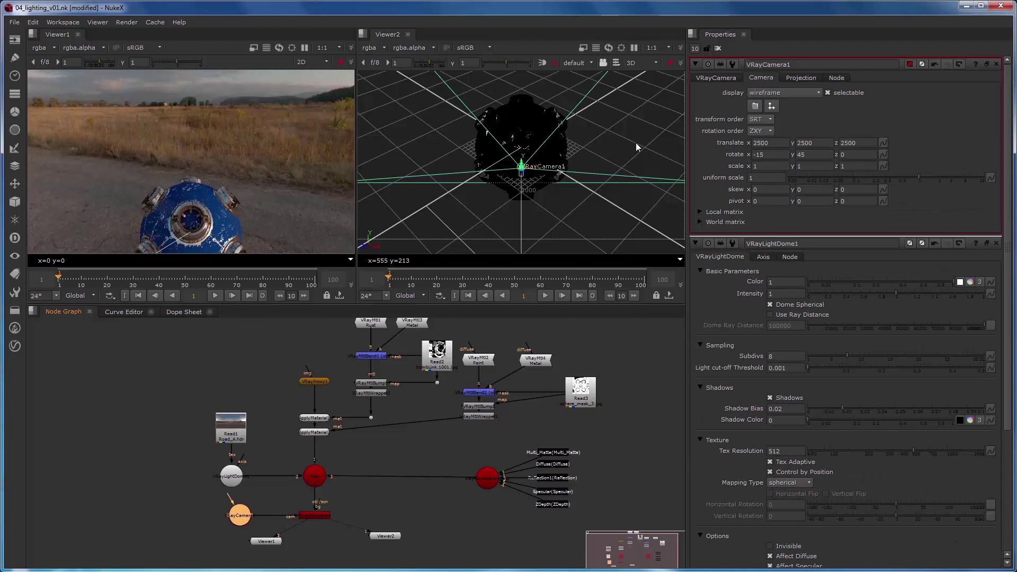
pyautogui.doubleClick(757, 156)
pyautogui.write('35')
pyautogui.press('Tab')
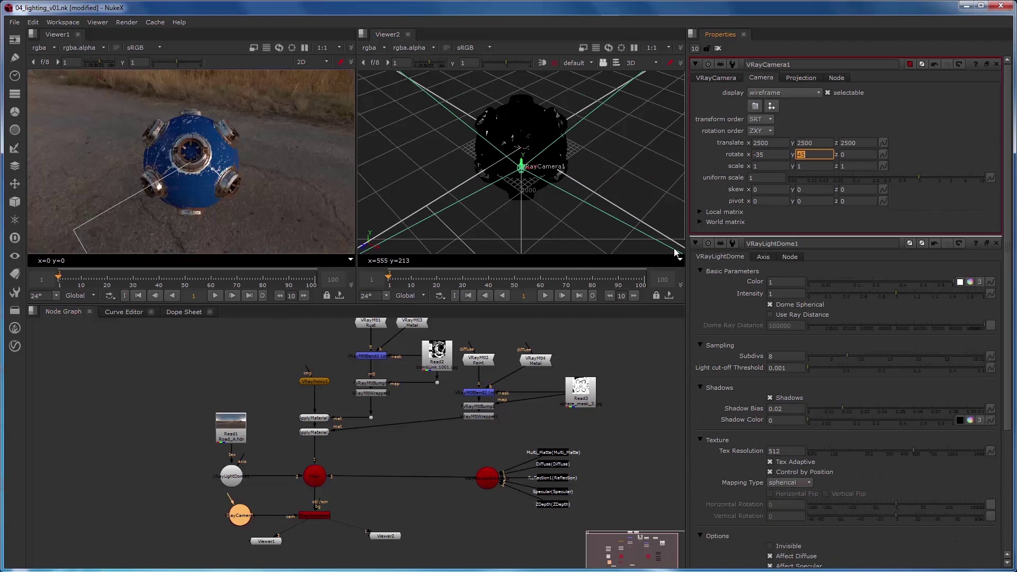
# Disconnect the dome light from the main scene node and move it aside together with its Read node
pyautogui.click(268, 471)
pyautogui.moveTo(269, 370); pyautogui.dragTo(215, 404)
pyautogui.click(127, 390)
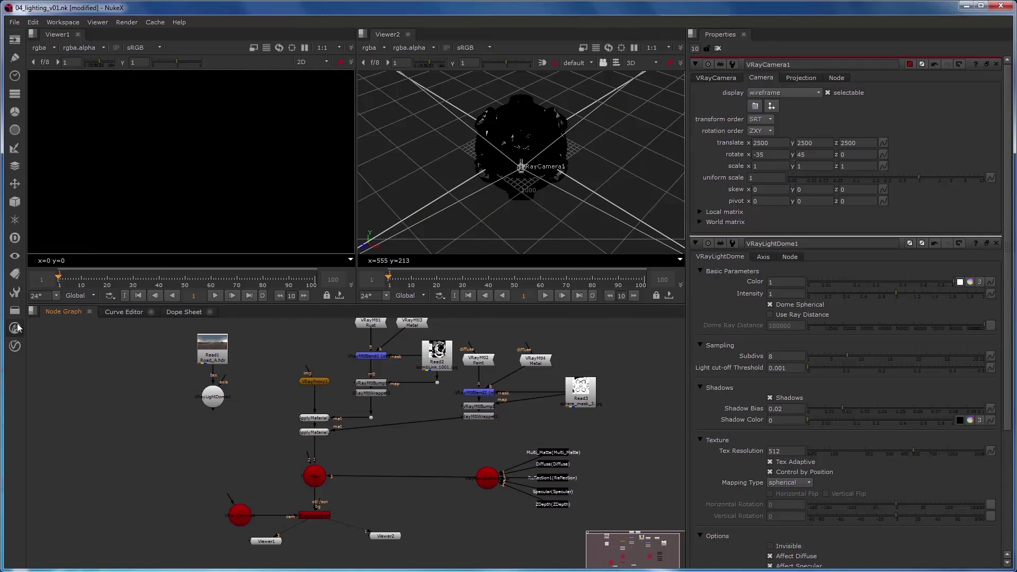
# Create a VRayLightRect node and place it below the dome light in the node graph
pyautogui.click(15, 346)
pyautogui.moveTo(57, 389)
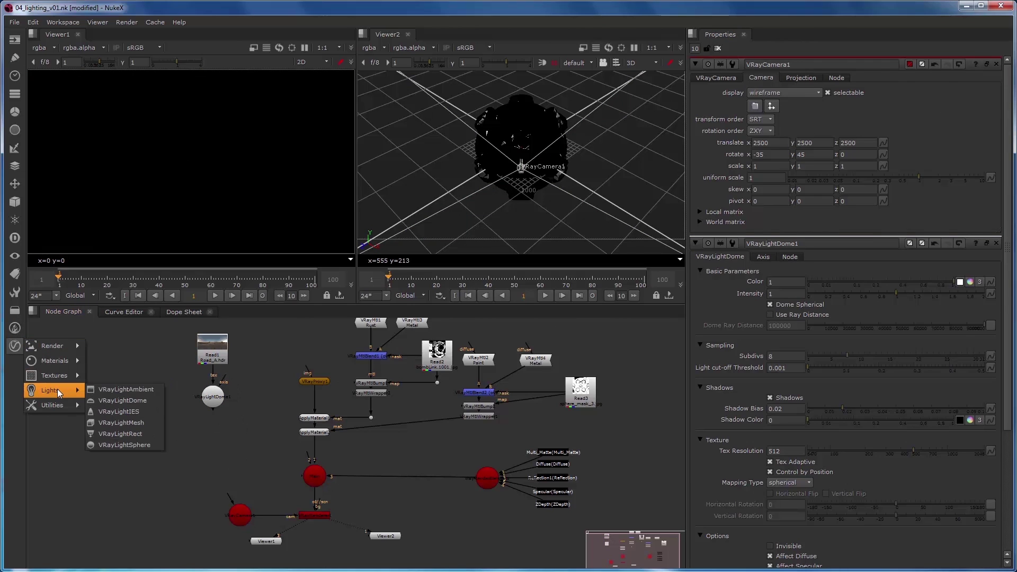
pyautogui.click(134, 430)
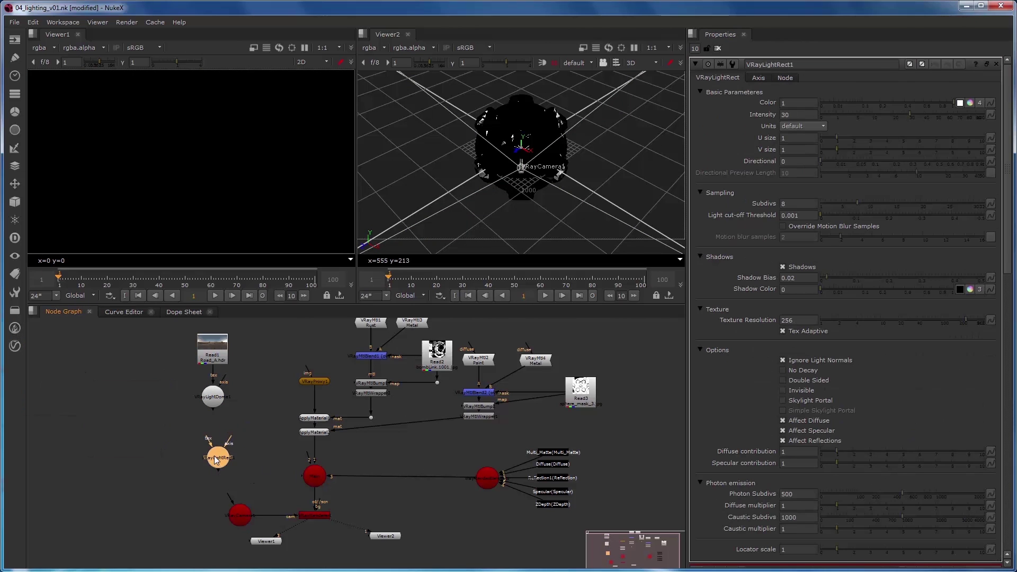
pyautogui.moveTo(237, 447); pyautogui.dragTo(179, 449)
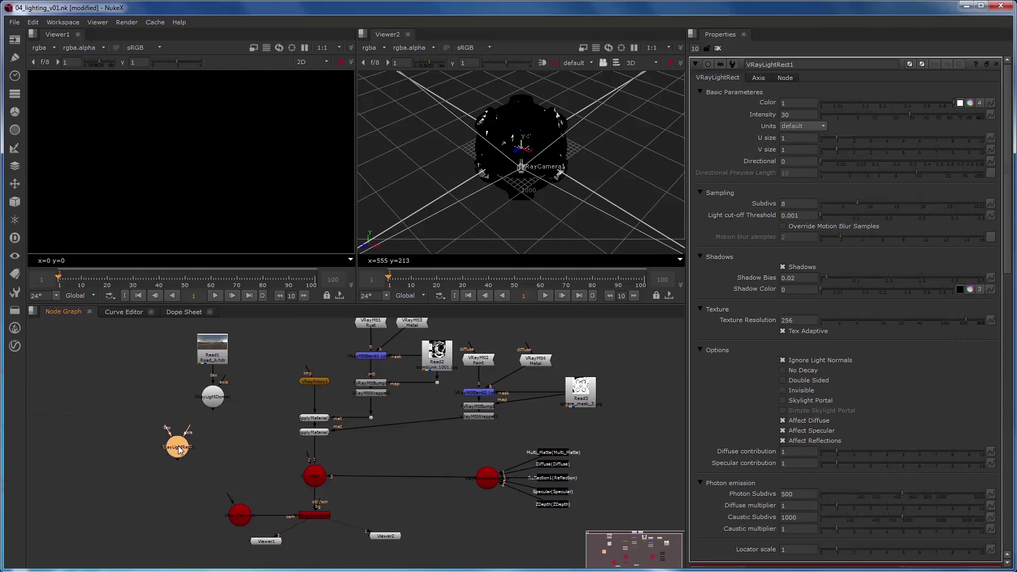
# Add a Scene node, name it Lights, and connect the rectangle light through it to the main scene node
pyautogui.click(229, 443)
pyautogui.press('Tab')
pyautogui.write('scene')
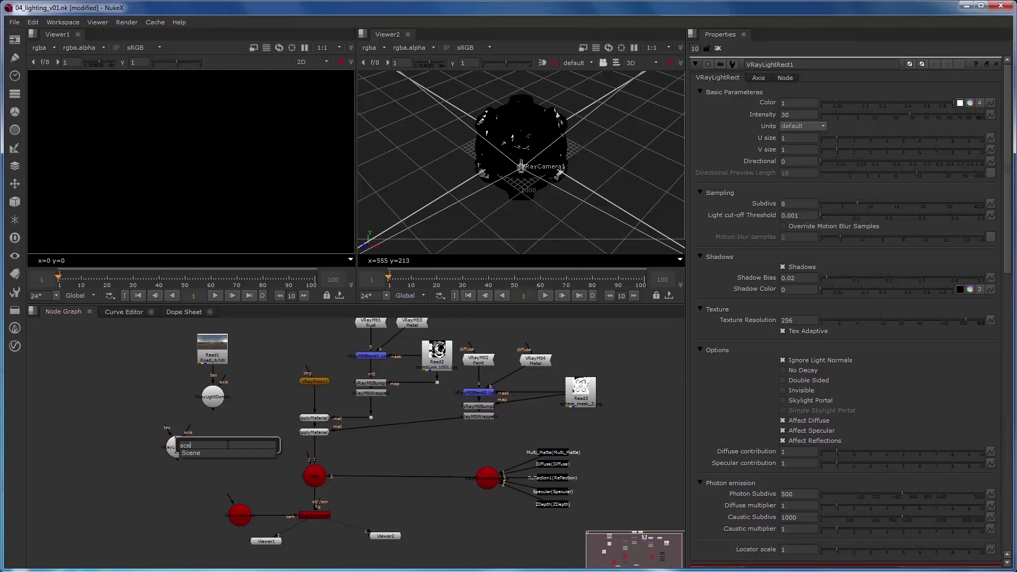
pyautogui.press('Return')
pyautogui.moveTo(229, 442); pyautogui.dragTo(246, 432)
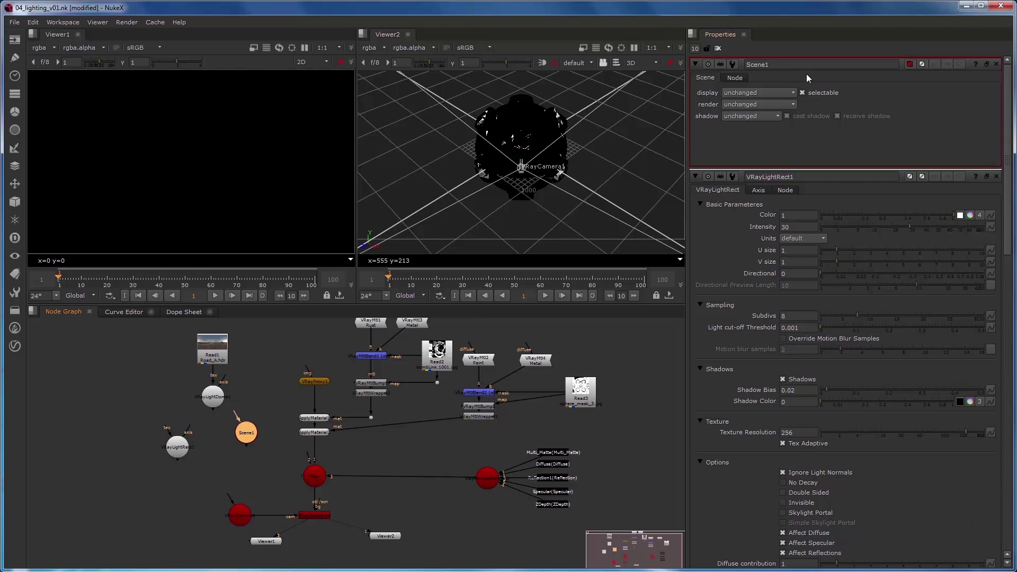
pyautogui.doubleClick(789, 65)
pyautogui.write('Lights')
pyautogui.press('Return')
pyautogui.moveTo(309, 460); pyautogui.dragTo(135, 464)
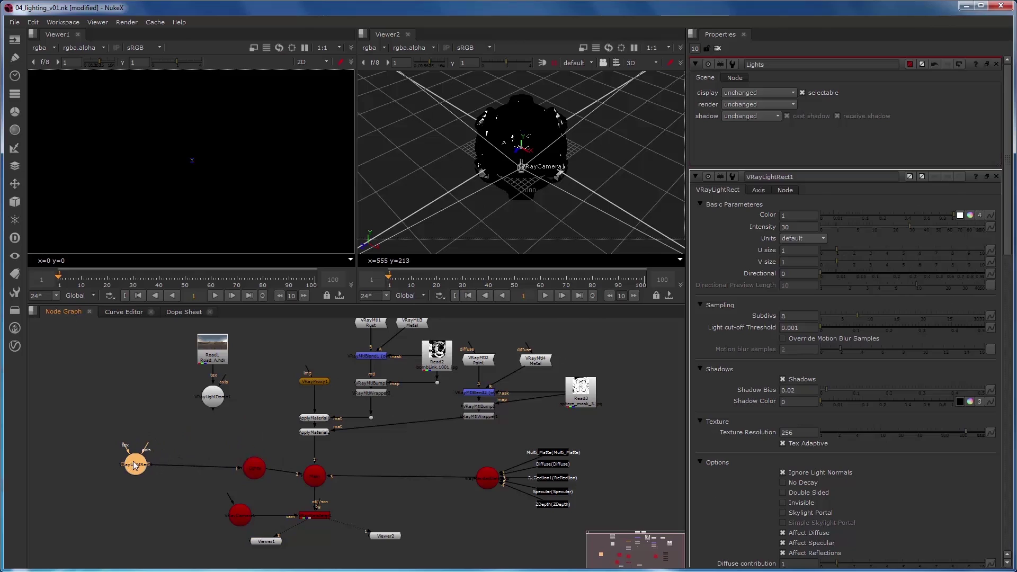
# Raise the rectangle light to Y 2600 above the sphere and set its uniform scale to 1000
pyautogui.click(522, 132)
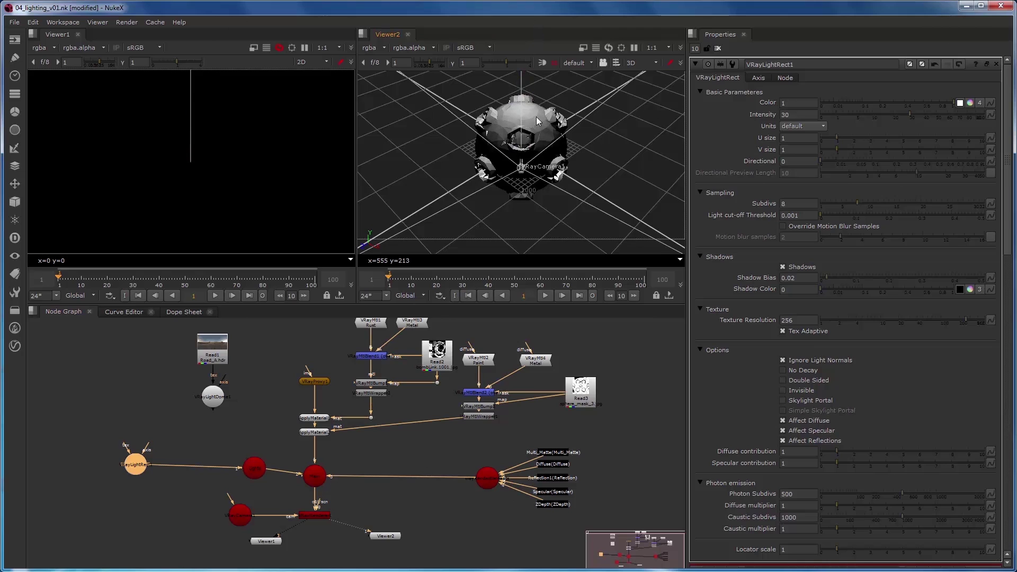
pyautogui.scroll(-5, 532, 127)
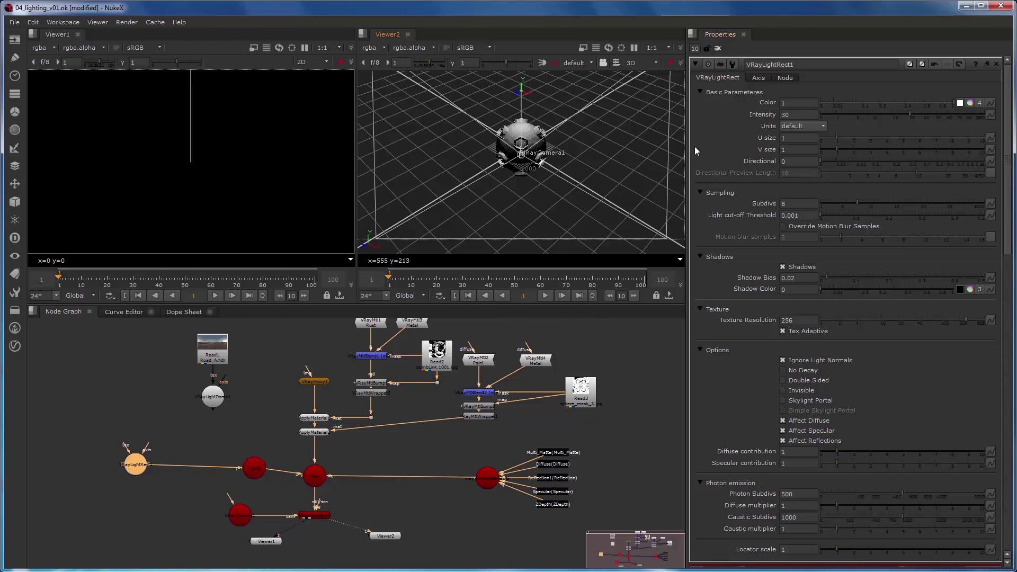
pyautogui.click(756, 78)
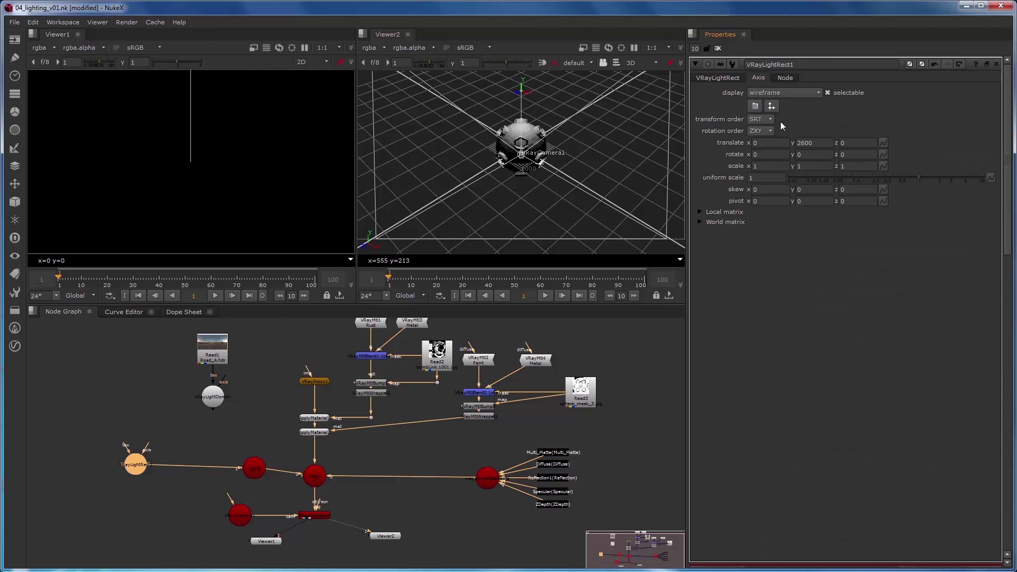
pyautogui.click(760, 177)
pyautogui.write('000')
pyautogui.press('Tab')
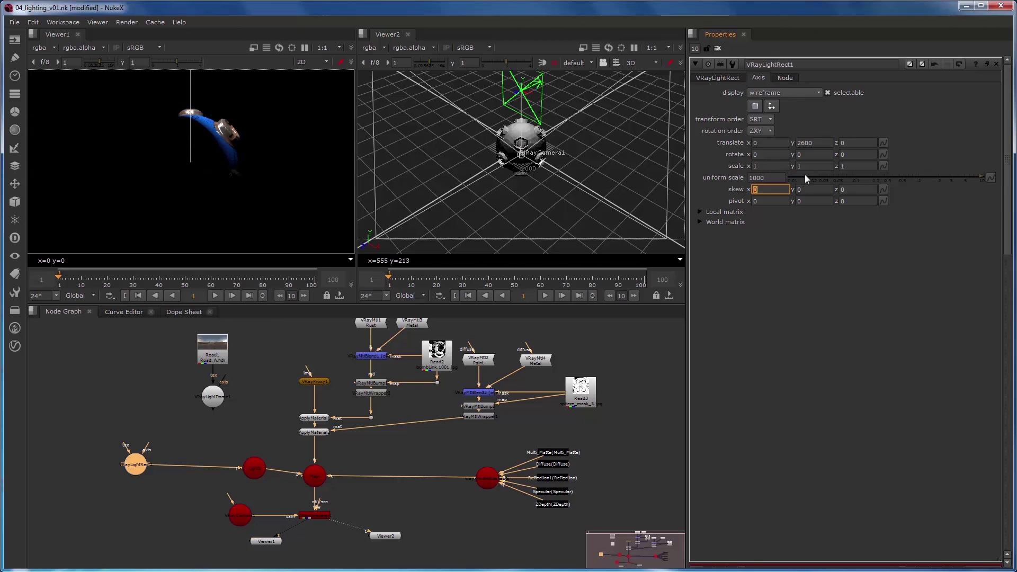
# Set the rectangle light's X rotation to -90 and raise it to about 2820 in Y
pyautogui.click(755, 154)
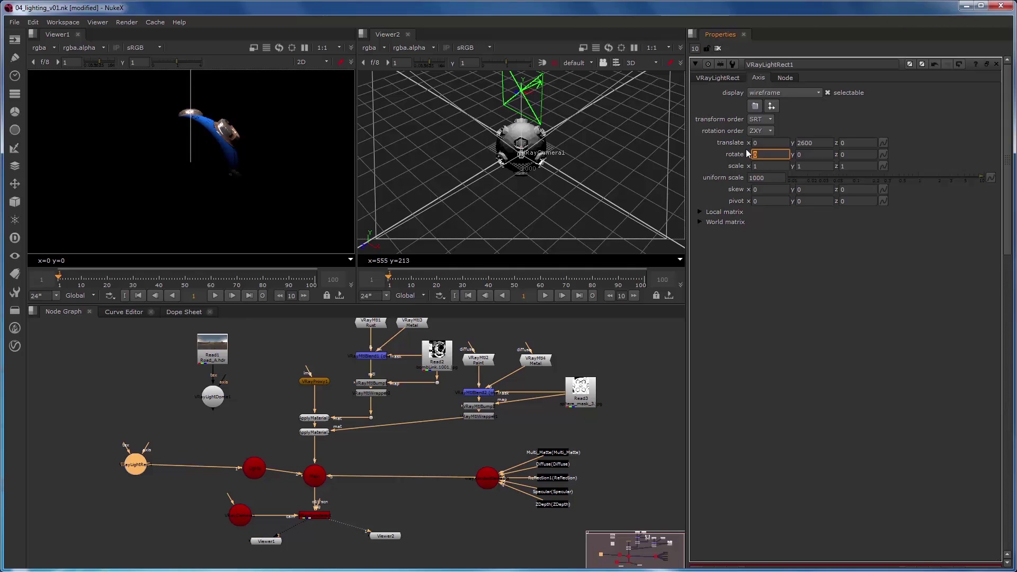
pyautogui.write('-90')
pyautogui.press('Tab')
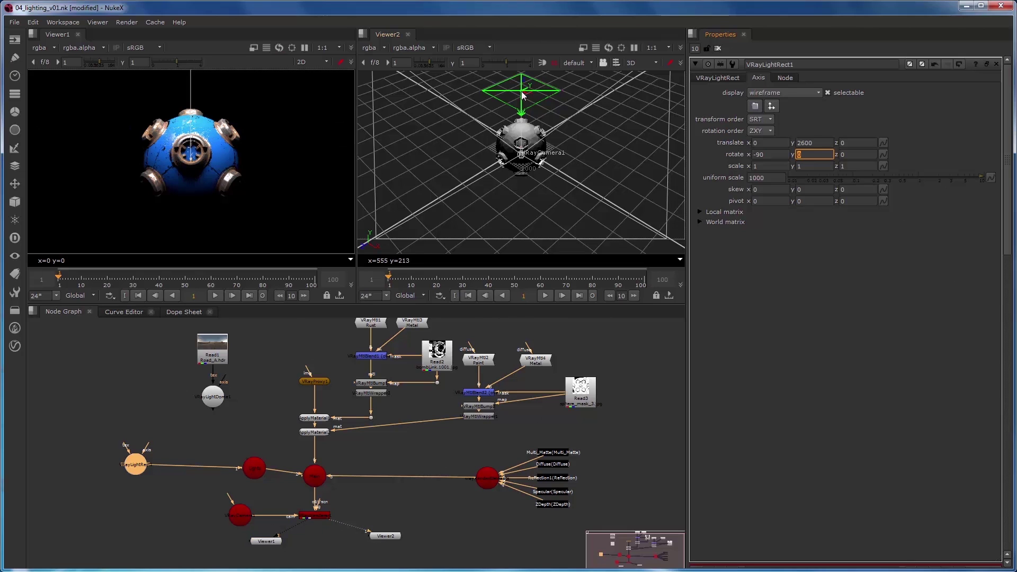
pyautogui.keyDown('ctrl'); pyautogui.moveTo(534, 114); pyautogui.dragTo(543, 129); pyautogui.keyUp('ctrl')
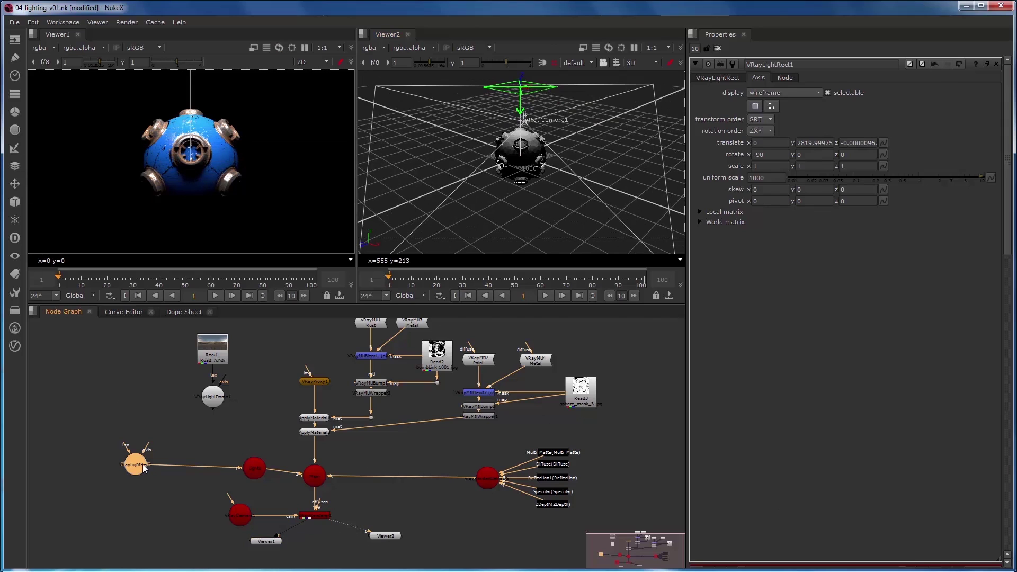
# Duplicate the rectangle light, connect the copy to the Lights scene node and open the copy's properties
pyautogui.hotkey('ctrl', 'c')
pyautogui.hotkey('ctrl', 'v')
pyautogui.moveTo(178, 447); pyautogui.dragTo(191, 436)
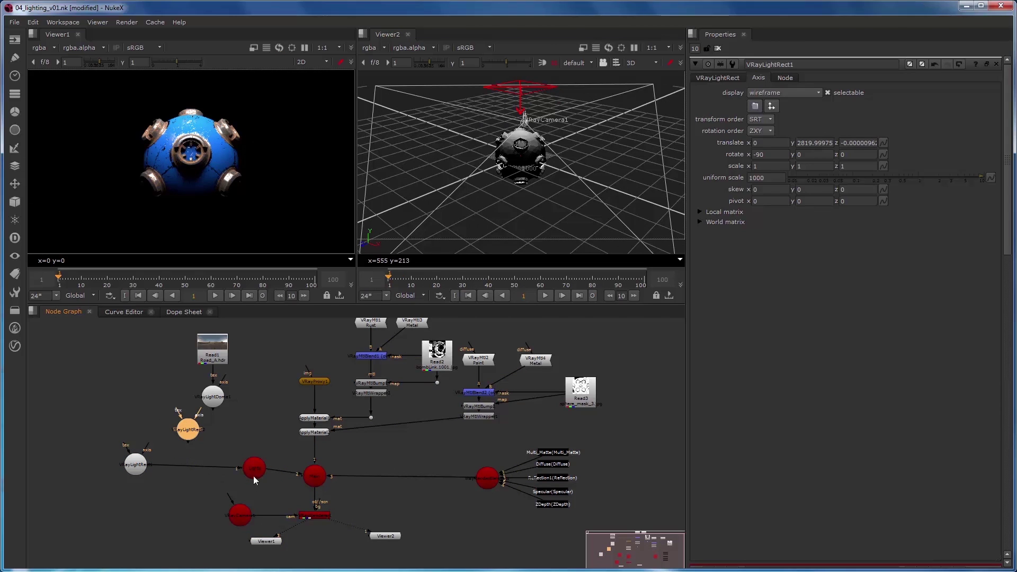
pyautogui.moveTo(239, 471); pyautogui.dragTo(188, 440)
pyautogui.doubleClick(189, 443)
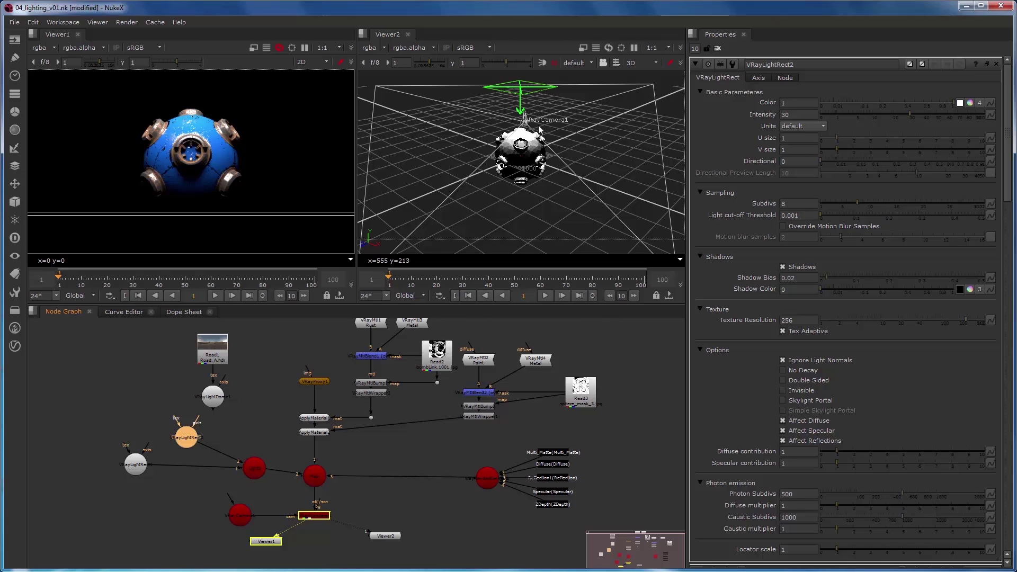
# Move the copied rectangle light out to the side of the sphere and lower it in the 3D view
pyautogui.click(305, 48)
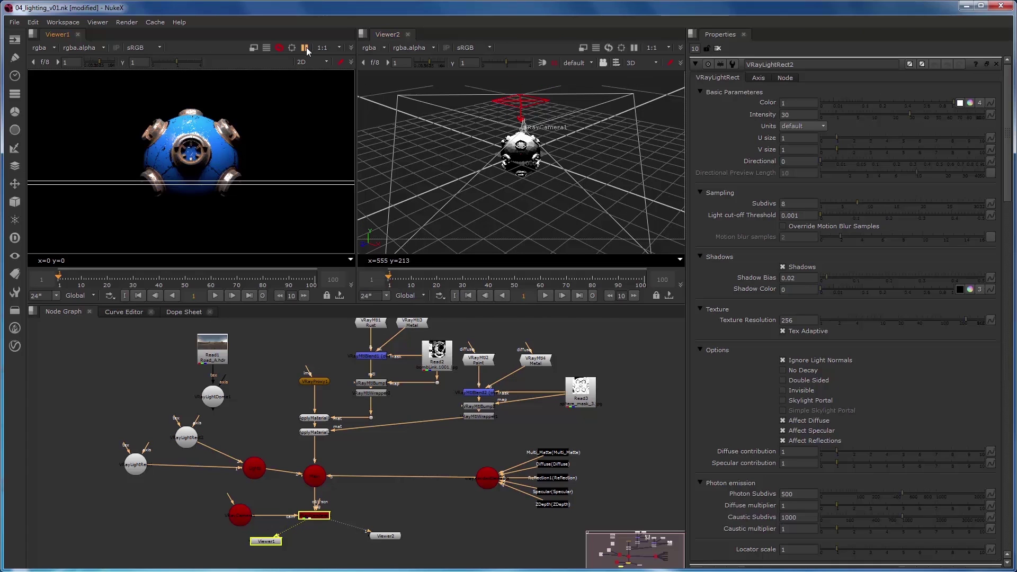
pyautogui.click(185, 439)
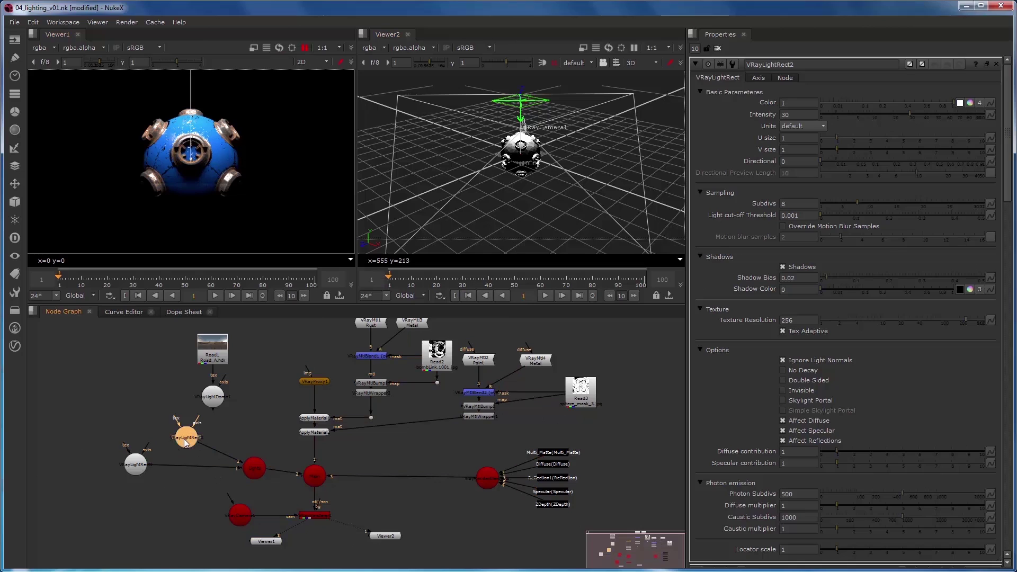
pyautogui.moveTo(524, 105); pyautogui.dragTo(634, 161)
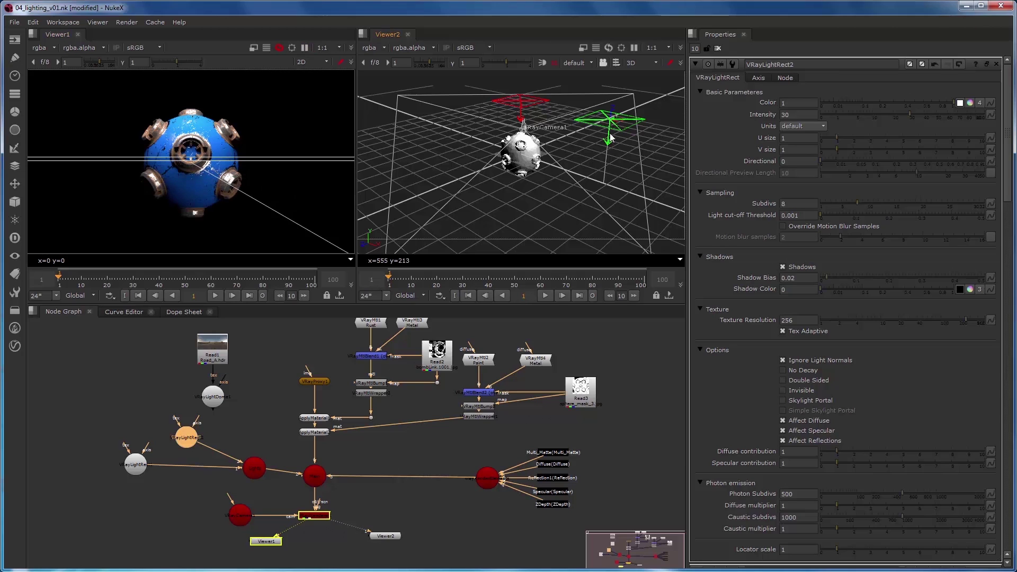
pyautogui.moveTo(609, 115); pyautogui.dragTo(606, 177)
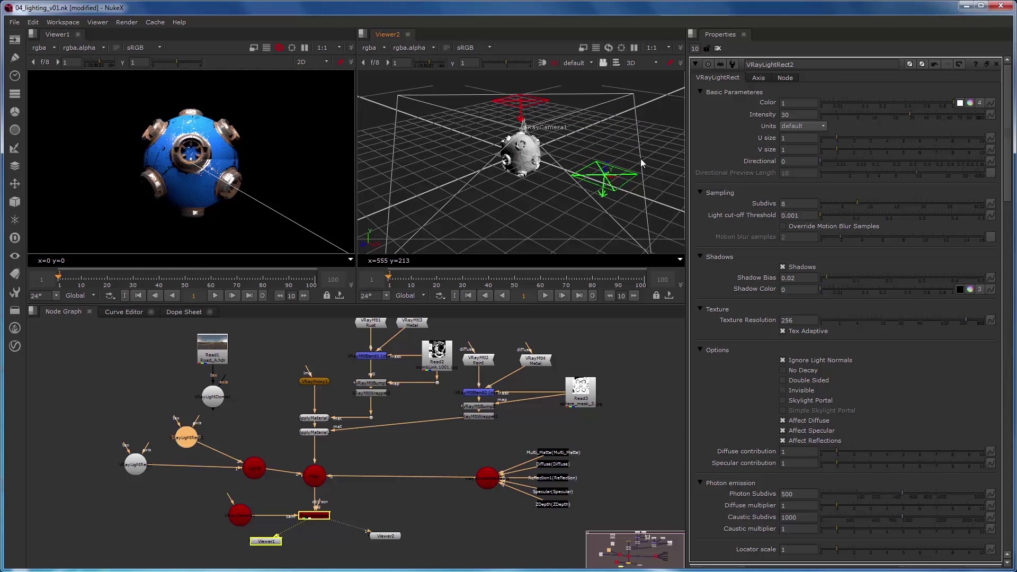
# Set the copied rectangle light's X rotation to 0 and its Y rotation to 90 so it faces the sphere
pyautogui.click(759, 78)
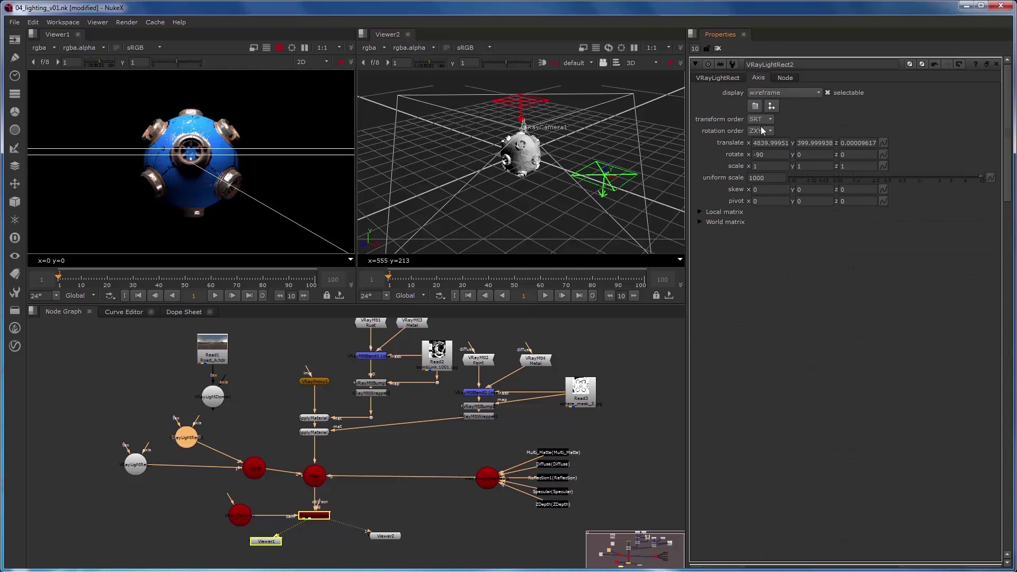
pyautogui.click(769, 154)
pyautogui.write('-90')
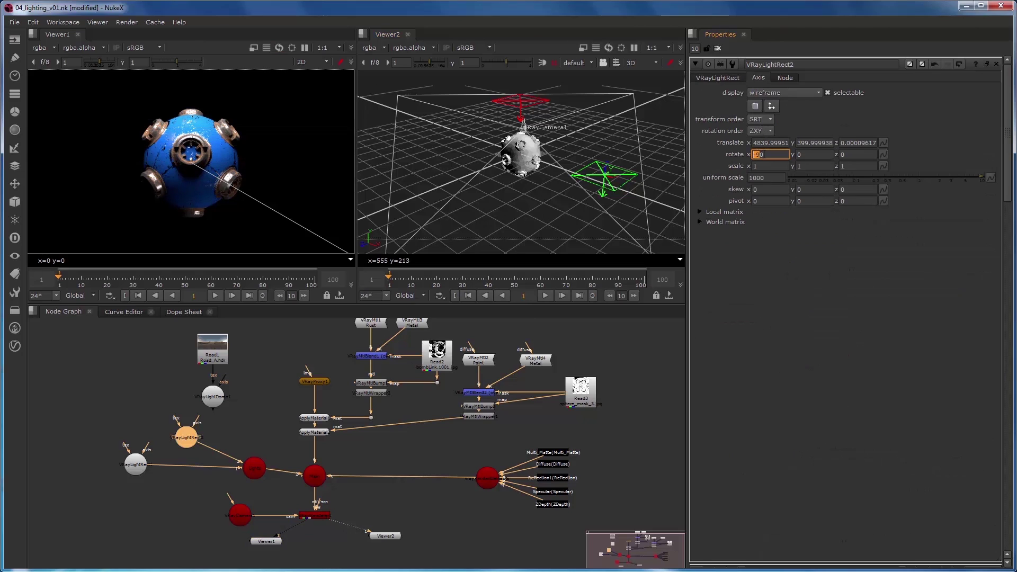
pyautogui.press('Tab')
pyautogui.write('90')
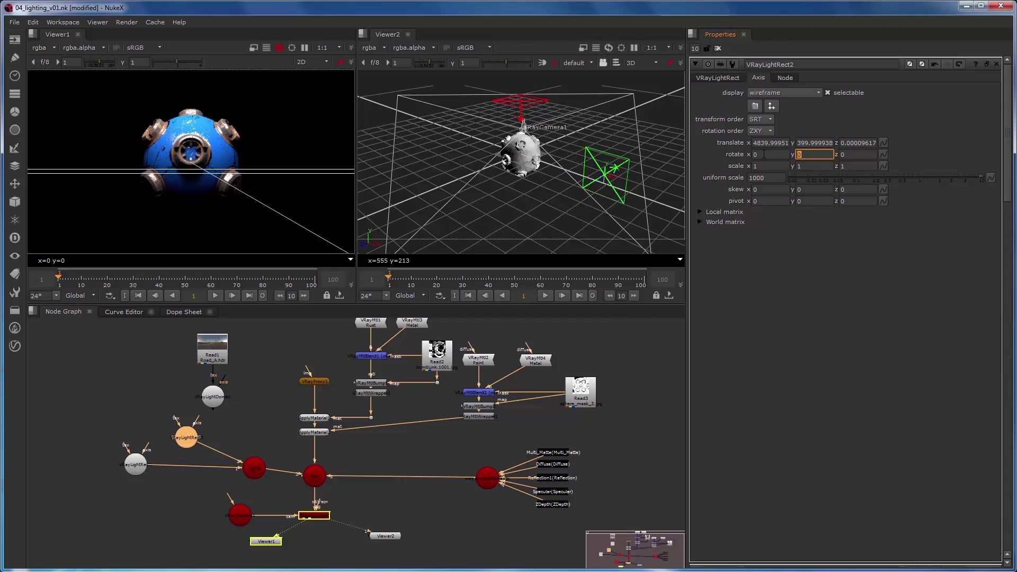
pyautogui.press('Tab')
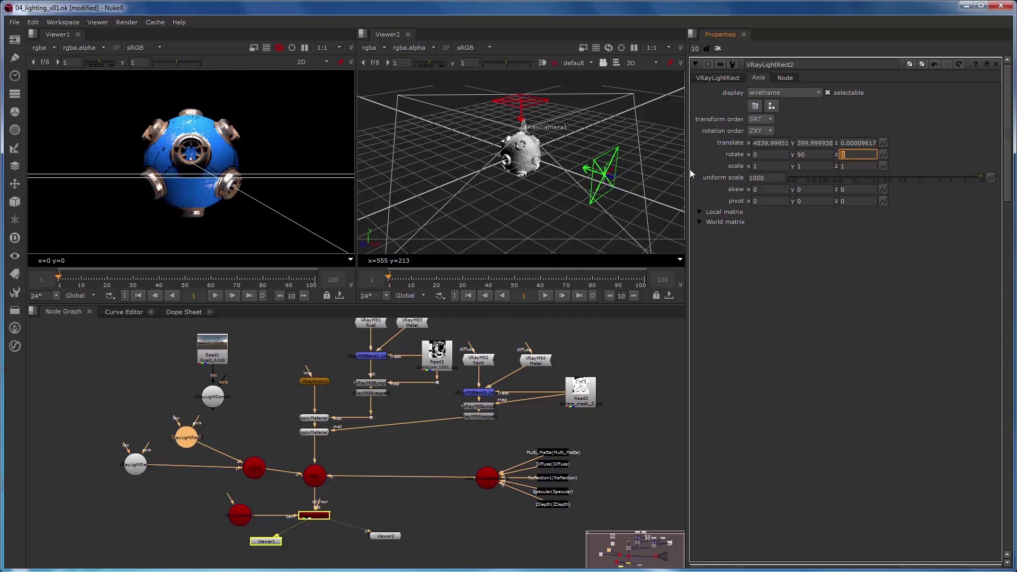
# Set the copied rectangle light's intensity to 5
pyautogui.click(716, 77)
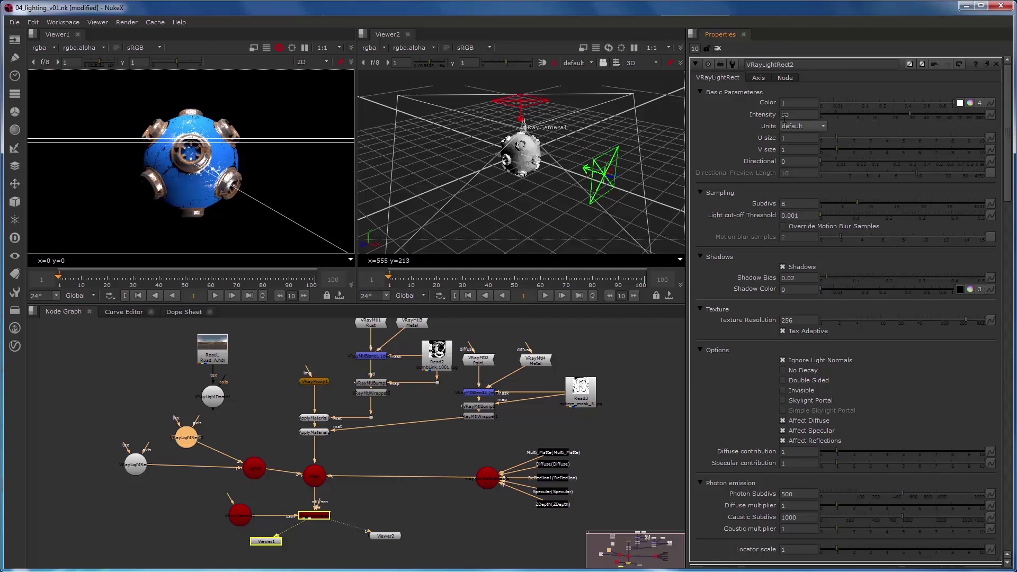
pyautogui.doubleClick(816, 115)
pyautogui.write('5')
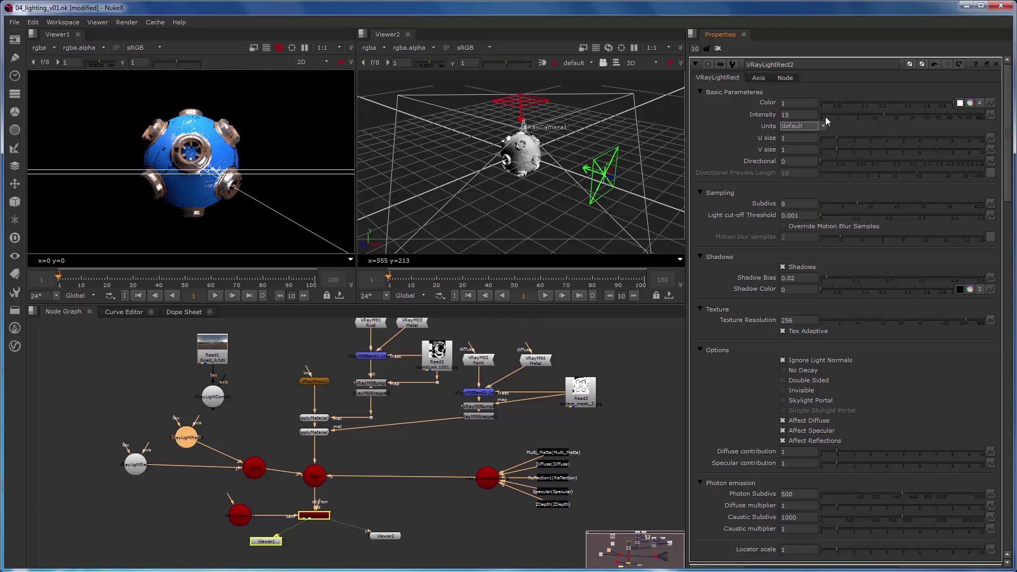
pyautogui.press('Tab')
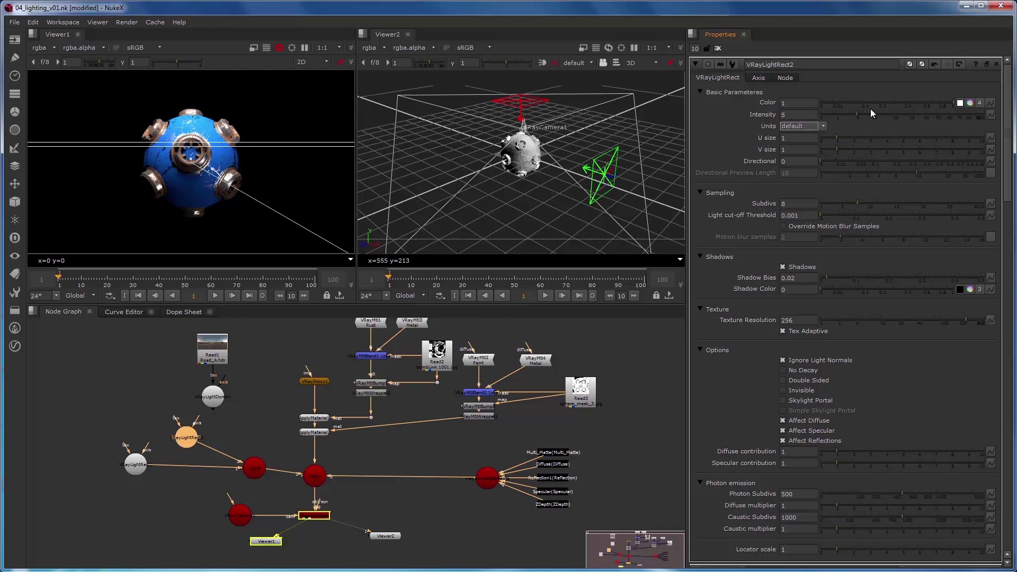
# Tint the side rectangle light's colour a warm red and reduce the saturation to about 0.08
pyautogui.click(978, 103)
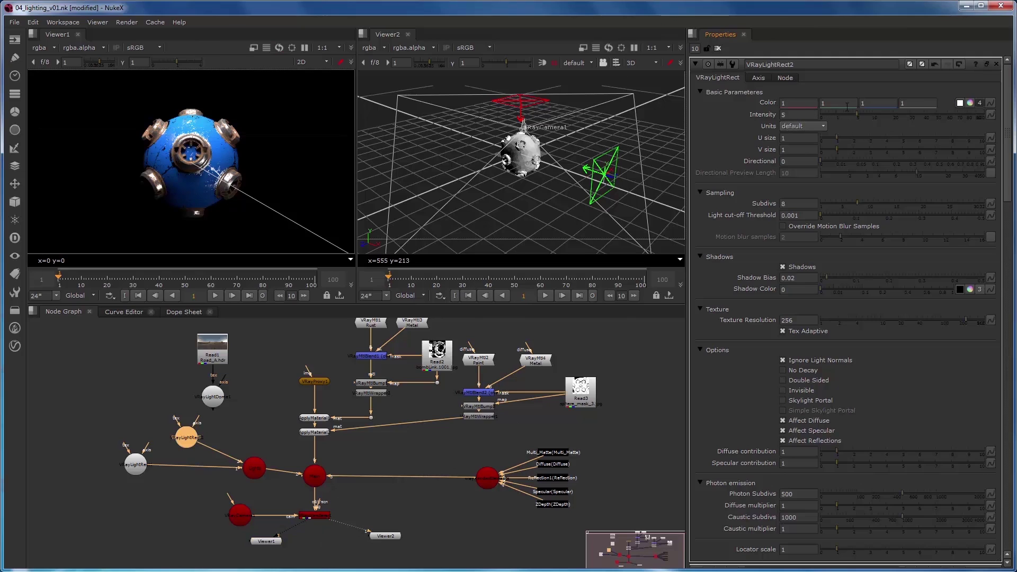
pyautogui.click(970, 103)
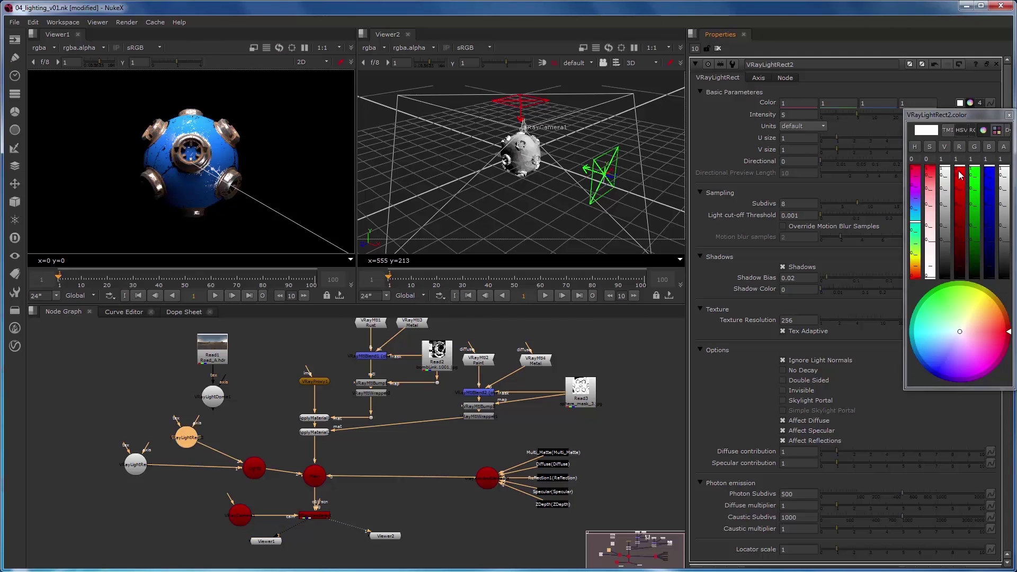
pyautogui.click(1000, 331)
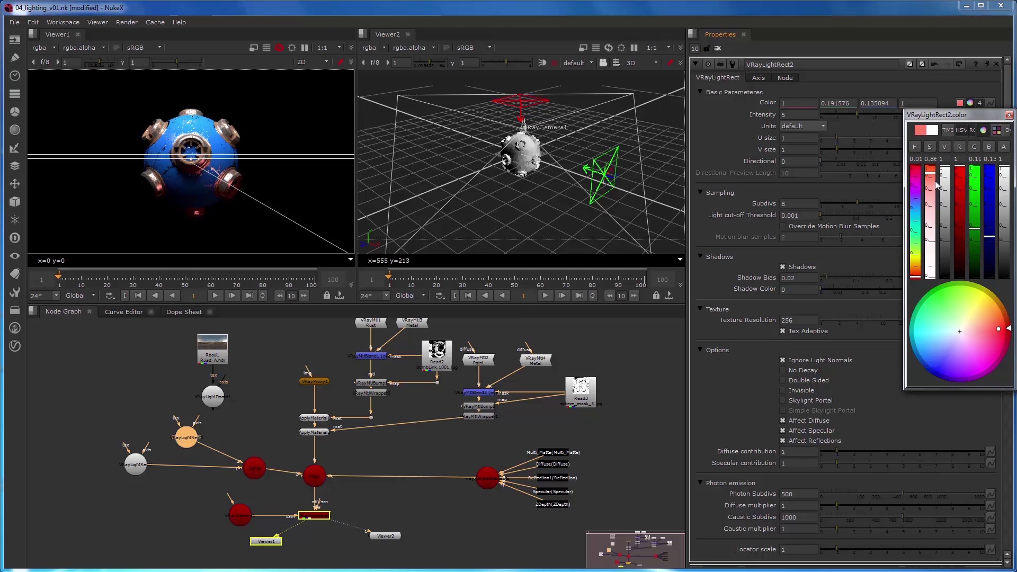
pyautogui.moveTo(928, 250); pyautogui.dragTo(932, 273)
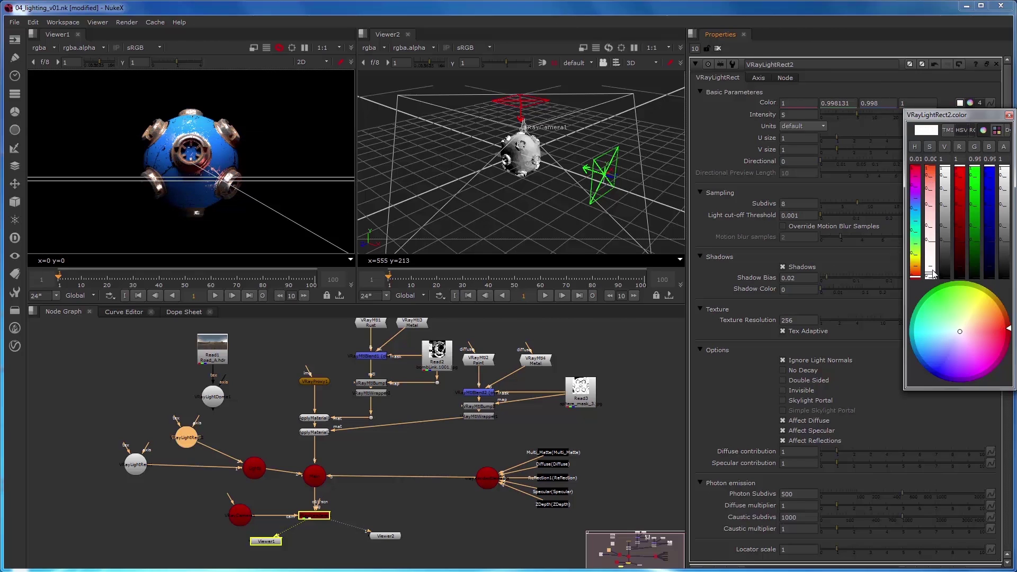
pyautogui.moveTo(933, 273); pyautogui.dragTo(933, 257)
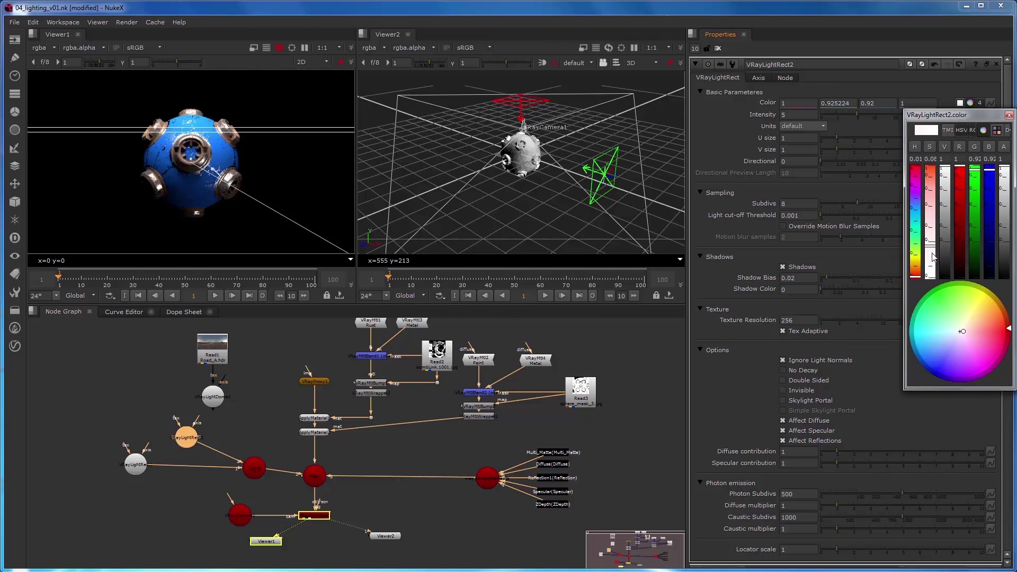
# Disable and re-enable the side rectangle light to compare its effect on the render
pyautogui.click(623, 453)
pyautogui.click(188, 439)
pyautogui.press('d')
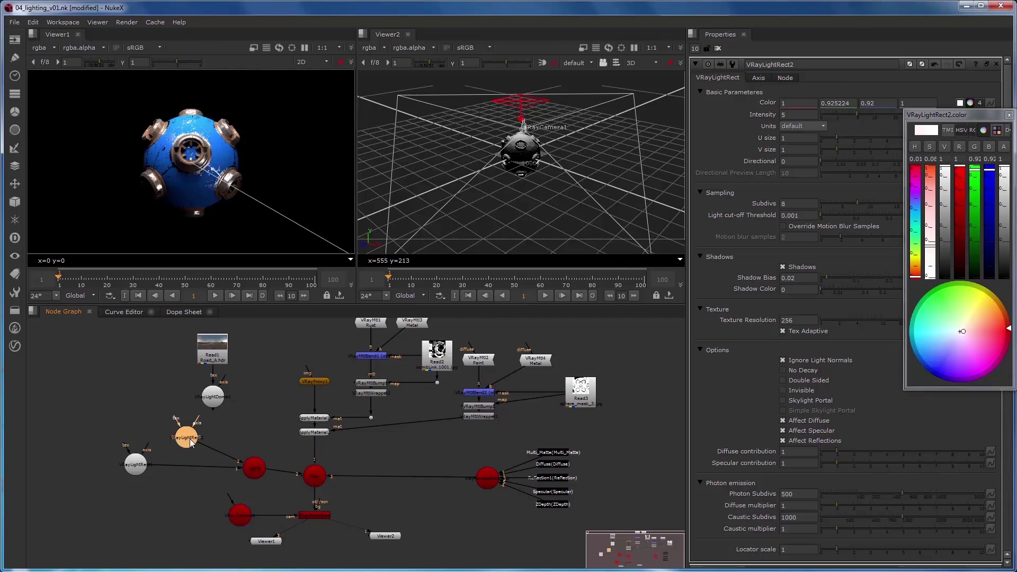
pyautogui.press('d')
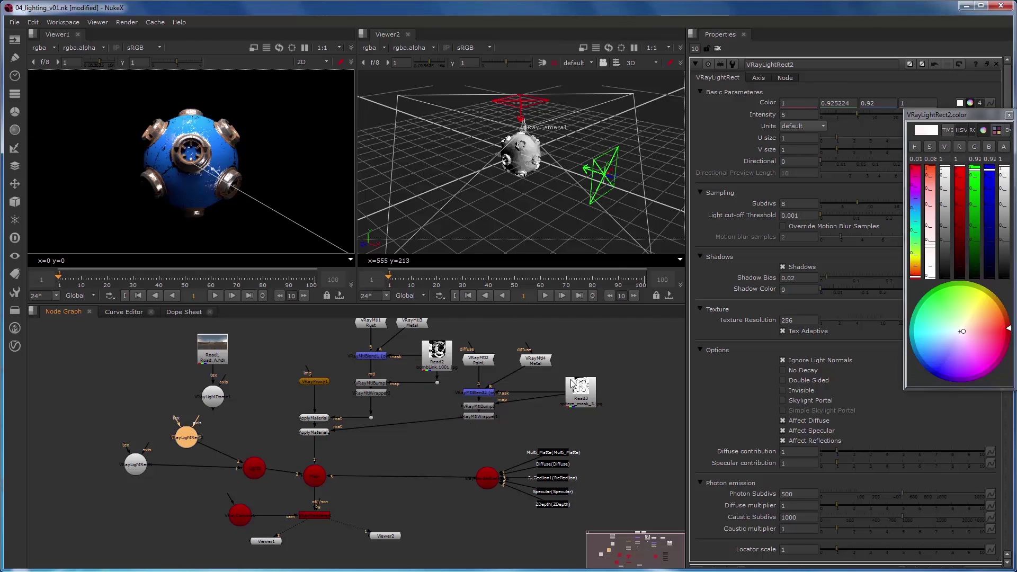
# Raise the side rectangle light's colour saturation to about 0.46 and toggle the light off and on to compare
pyautogui.moveTo(933, 239); pyautogui.dragTo(932, 201)
pyautogui.click(186, 437)
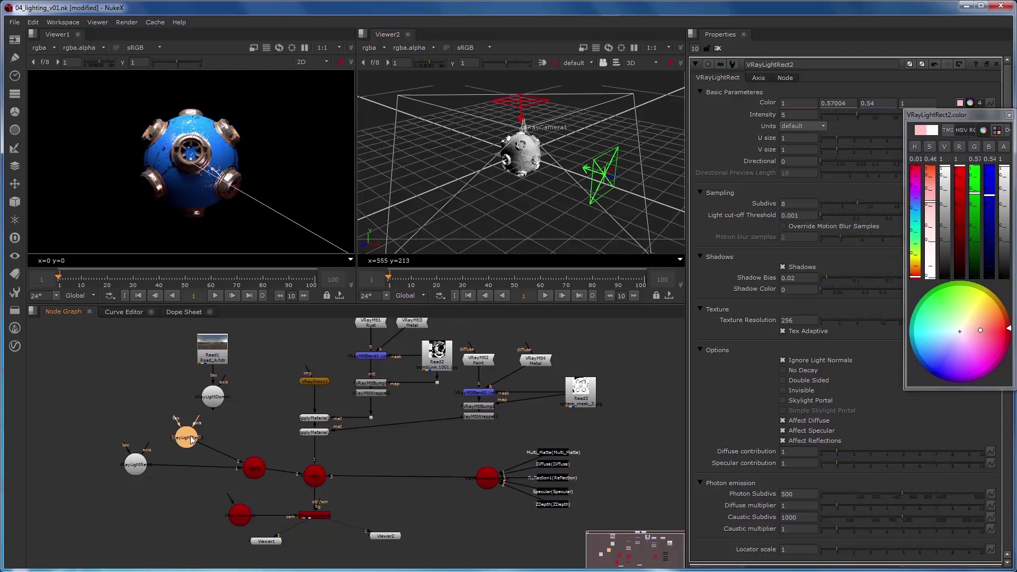
pyautogui.press('d')
pyautogui.press('d')
pyautogui.press('d')
pyautogui.press('d')
pyautogui.hotkey('ctrl', 'z')
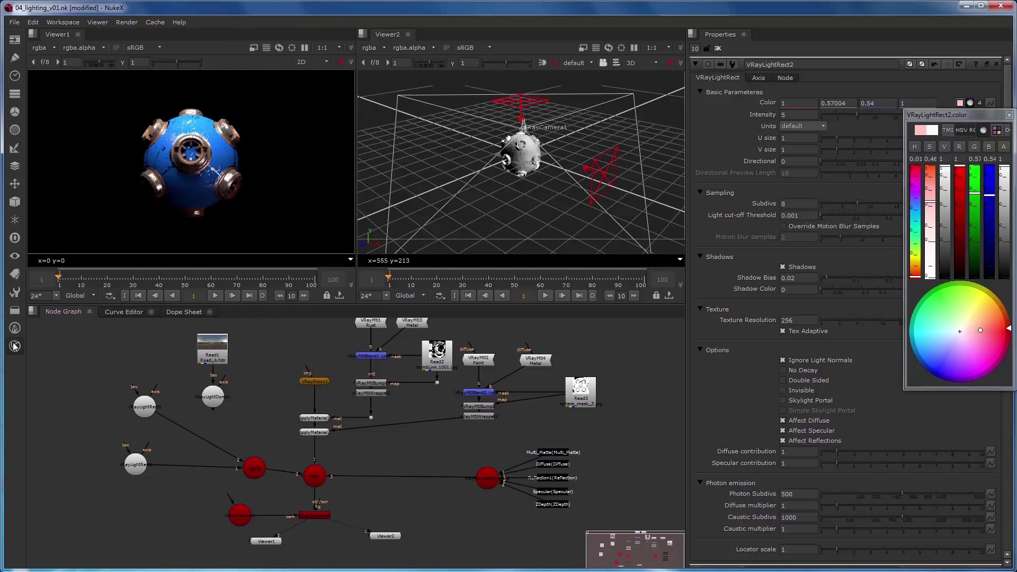
# Add a VRayLightAmbient node, connect it to the Lights scene node and close the rectangle light's colour picker
pyautogui.click(15, 345)
pyautogui.moveTo(66, 390)
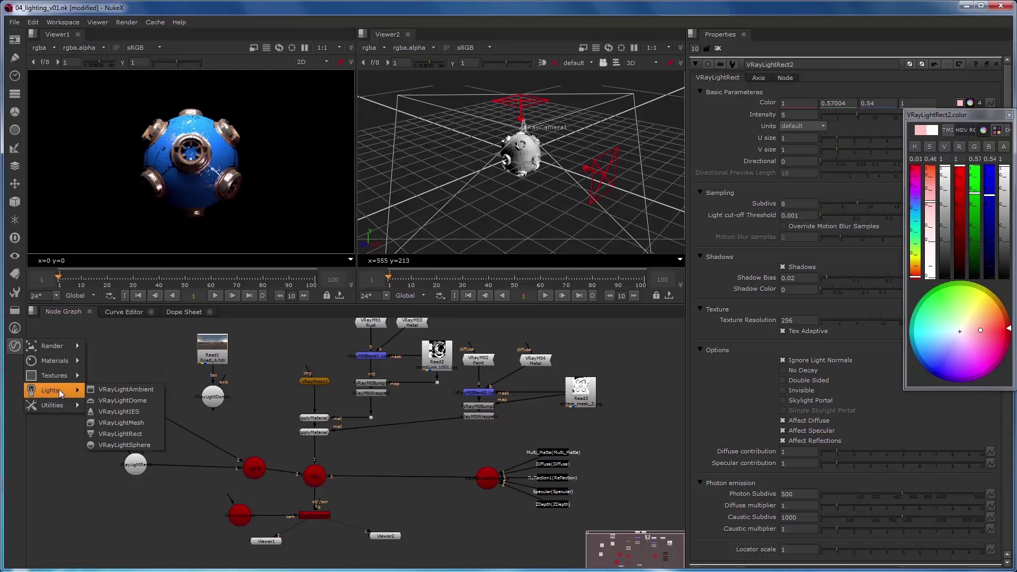
pyautogui.click(117, 391)
pyautogui.moveTo(134, 343); pyautogui.dragTo(249, 469)
pyautogui.moveTo(96, 499); pyautogui.dragTo(100, 512)
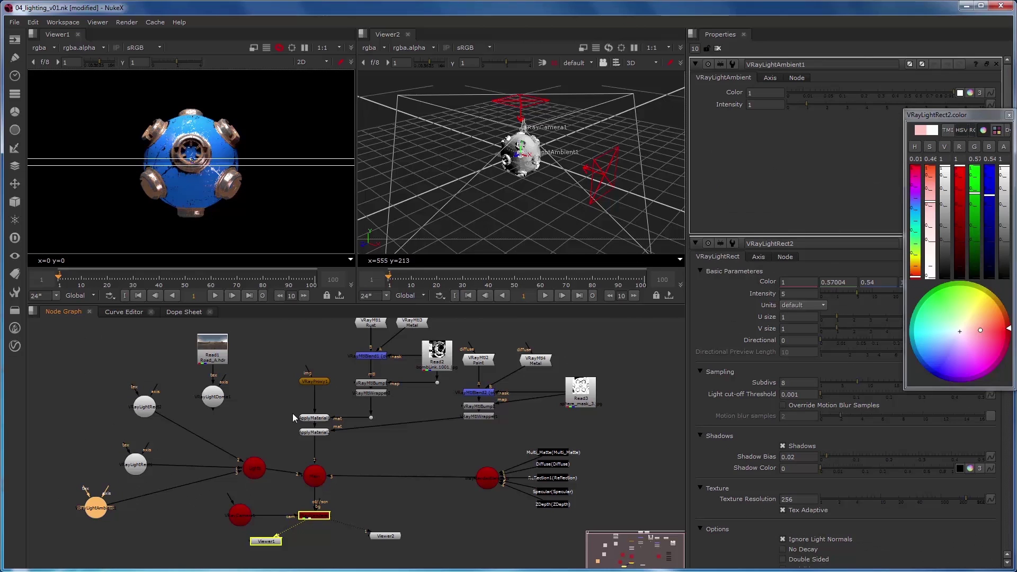
pyautogui.click(1008, 115)
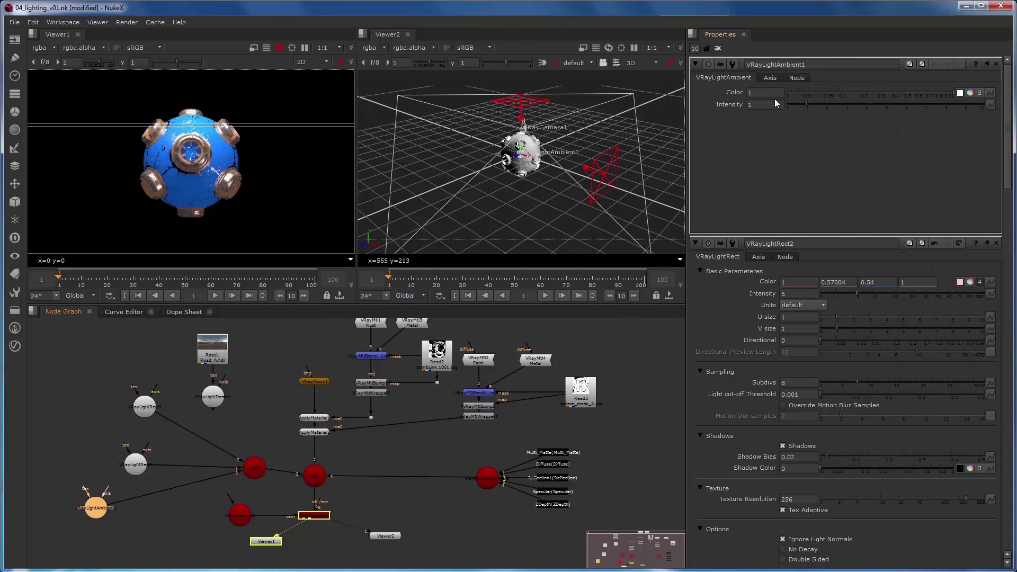
# Set the ambient light's intensity to 0.1
pyautogui.click(746, 103)
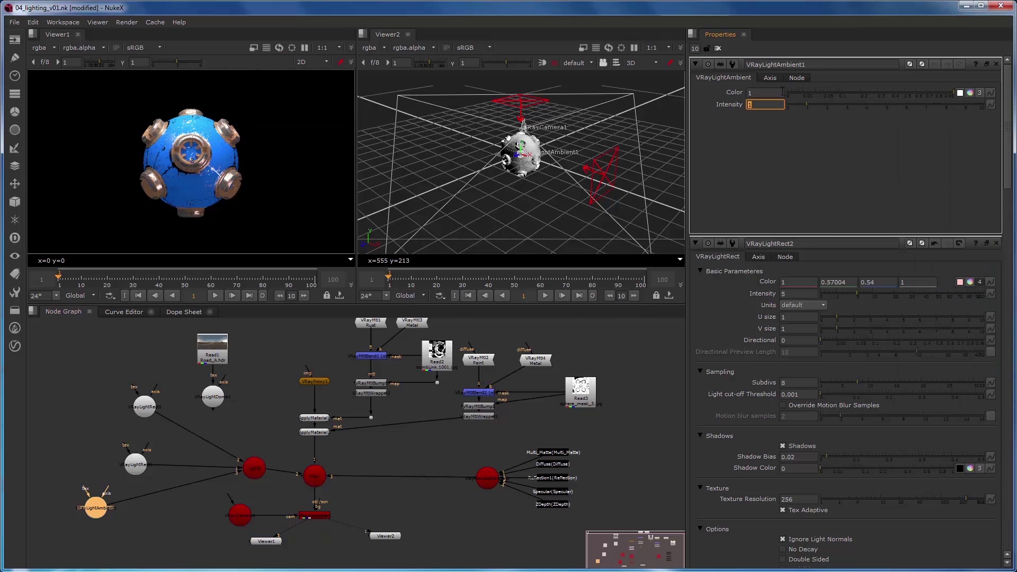
pyautogui.write('0.1')
pyautogui.press('Return')
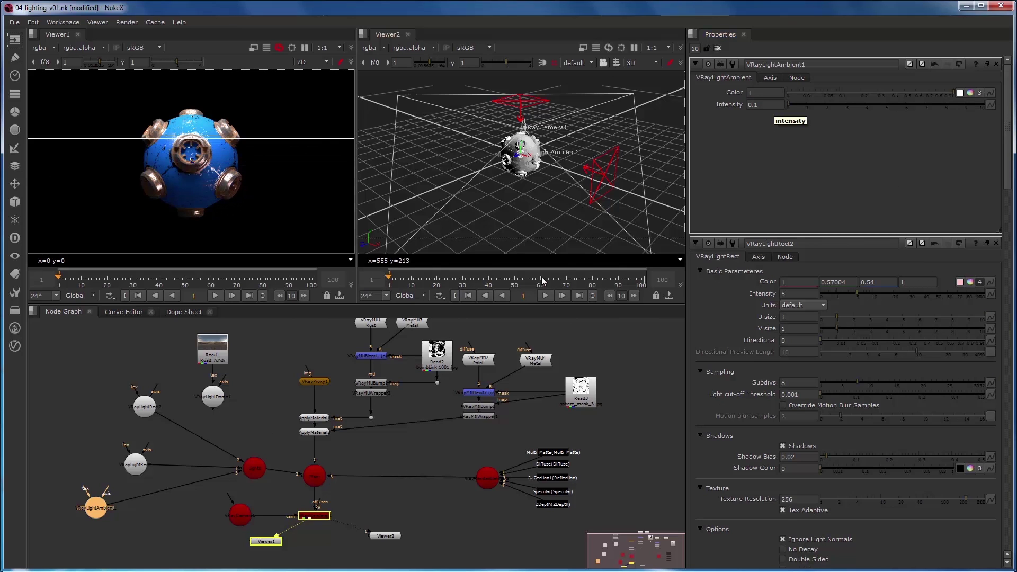
# Toggle the ambient light off and on repeatedly to compare the render with and without it
pyautogui.click(97, 510)
pyautogui.press('d')
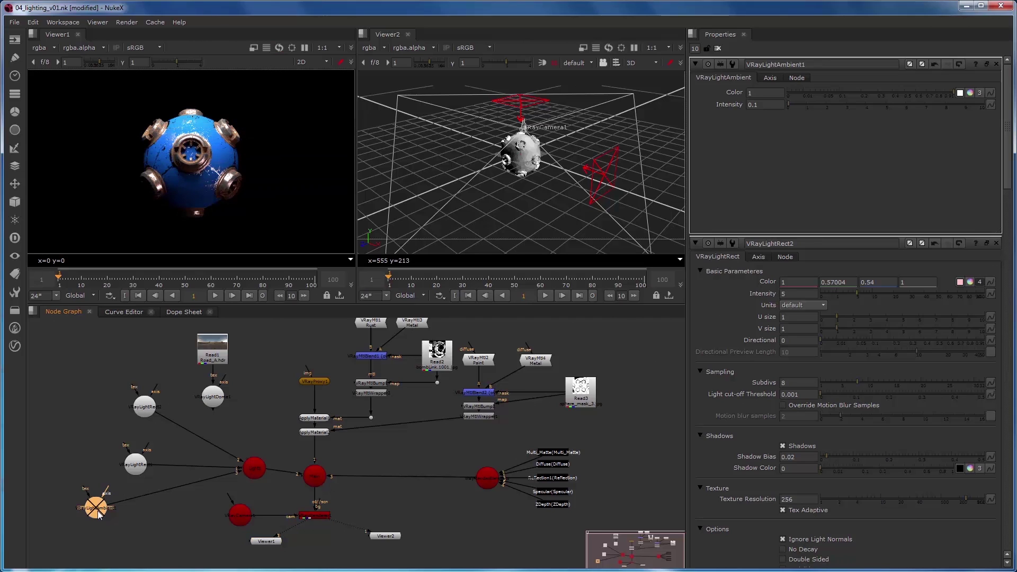
pyautogui.press('d')
pyautogui.press('d')
pyautogui.press('d')
pyautogui.press('d')
pyautogui.press('d')
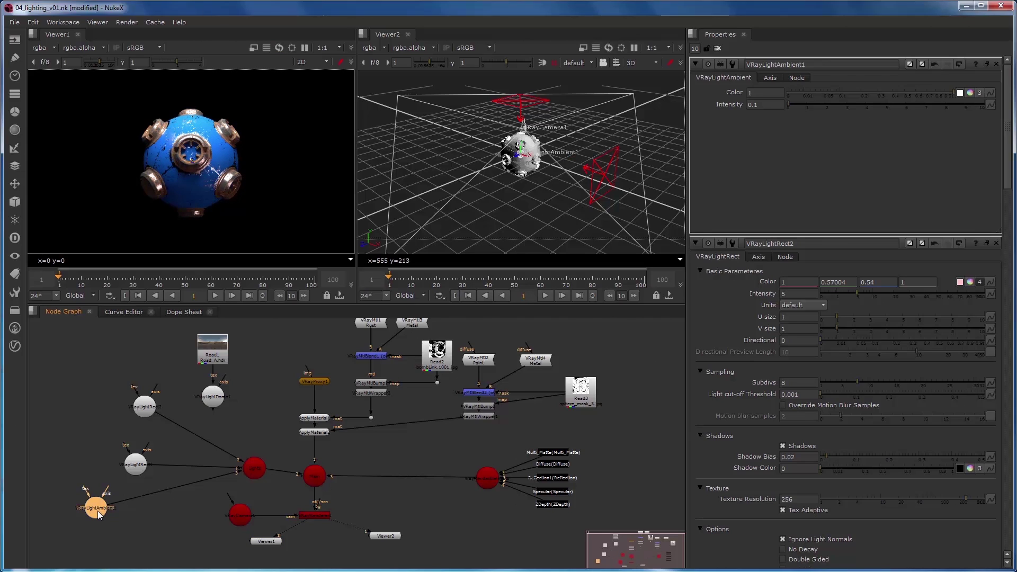
# Lower the ambient light's intensity to 0.001 and toggle the light to compare the render
pyautogui.click(759, 105)
pyautogui.press('Return')
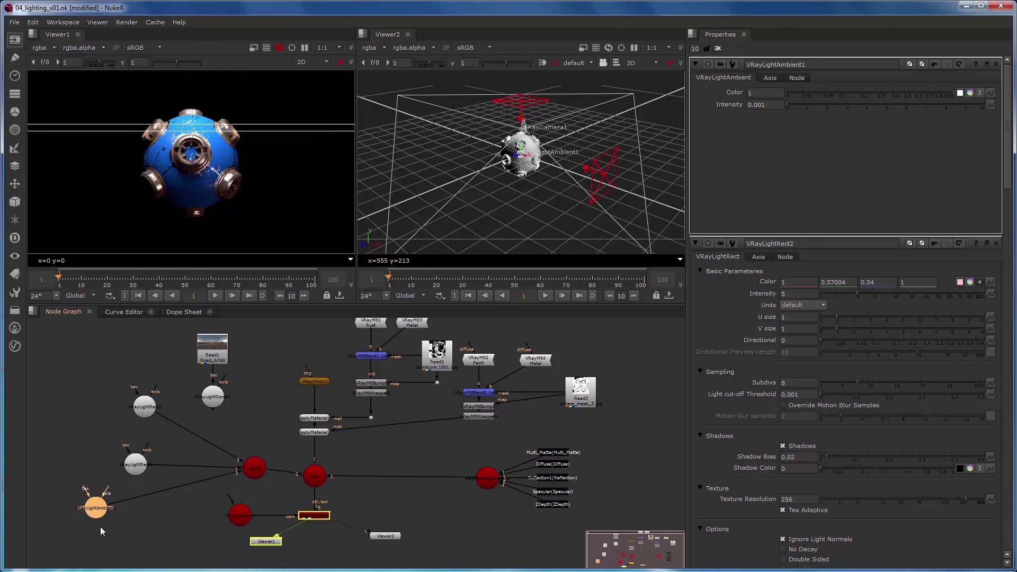
pyautogui.press('d')
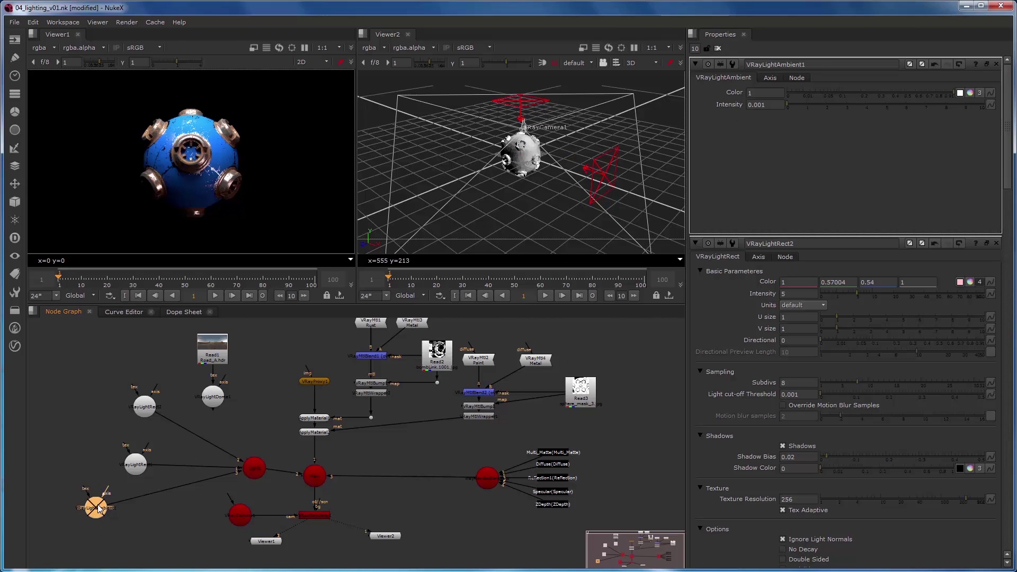
pyautogui.press('d')
# Set the ambient light's intensity to 0.01 and connect the dome light to the Lights scene in place of the ambient light
pyautogui.press('BackSpace')
pyautogui.press('Return')
pyautogui.moveTo(210, 405); pyautogui.dragTo(211, 401)
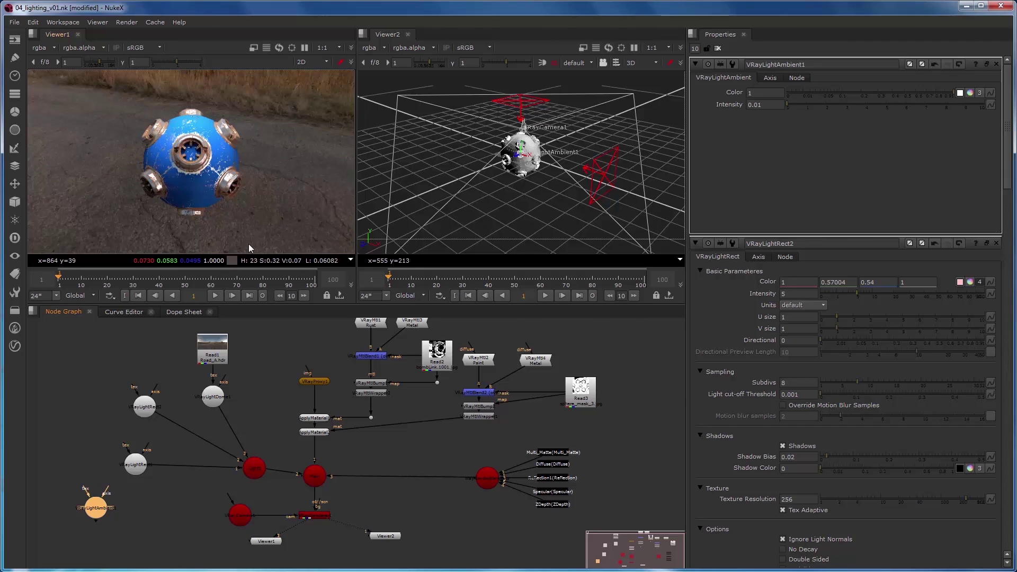
# Toggle both rectangle lights off and on together to compare their contribution alongside the dome light
pyautogui.click(140, 411)
pyautogui.keyDown('shift'); pyautogui.click(139, 465); pyautogui.keyUp('shift')
pyautogui.press('d')
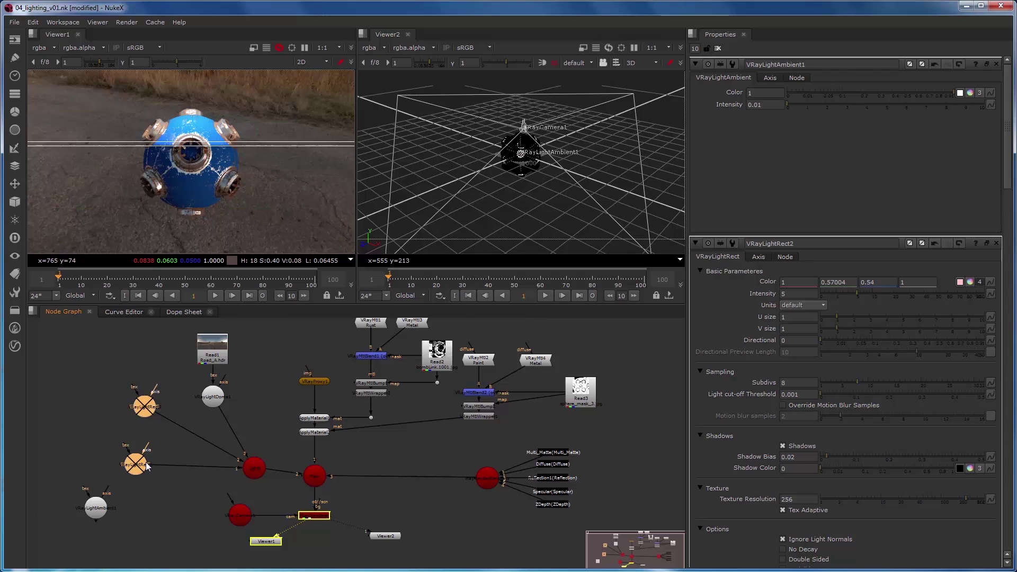
pyautogui.press('d')
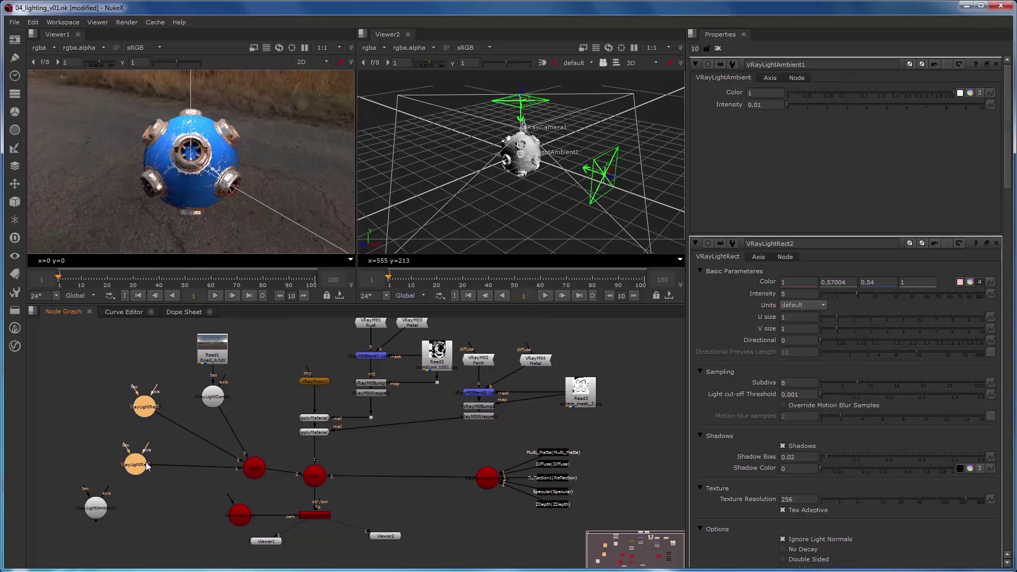
pyautogui.press('d')
pyautogui.press('d')
pyautogui.press('d')
pyautogui.press('d')
pyautogui.press('d')
pyautogui.press('d')
pyautogui.press('d')
pyautogui.press('d')
pyautogui.click(286, 430)
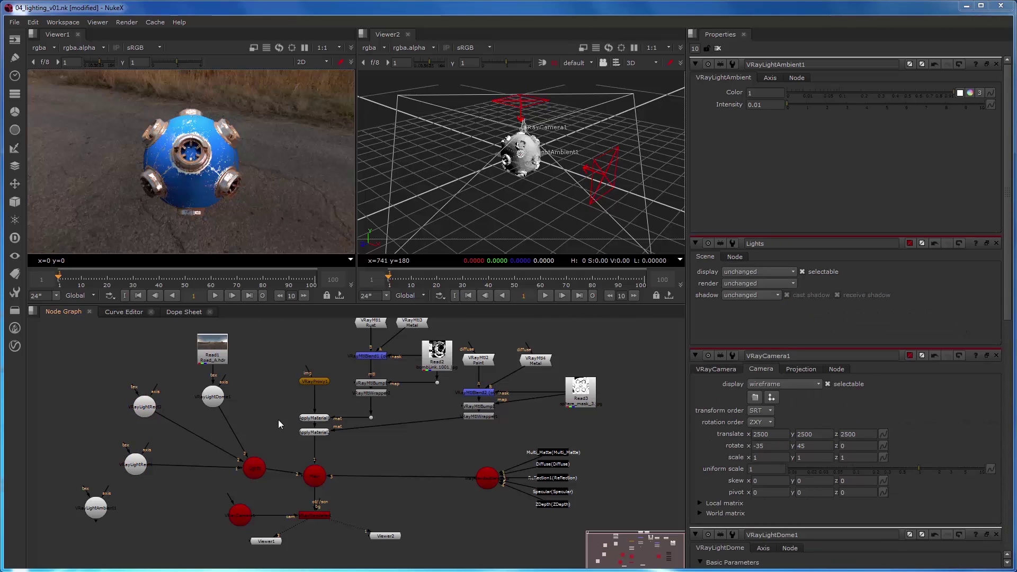
# Add a VRayLightSphere node and place it beside the ambient light node
pyautogui.click(16, 346)
pyautogui.moveTo(62, 395)
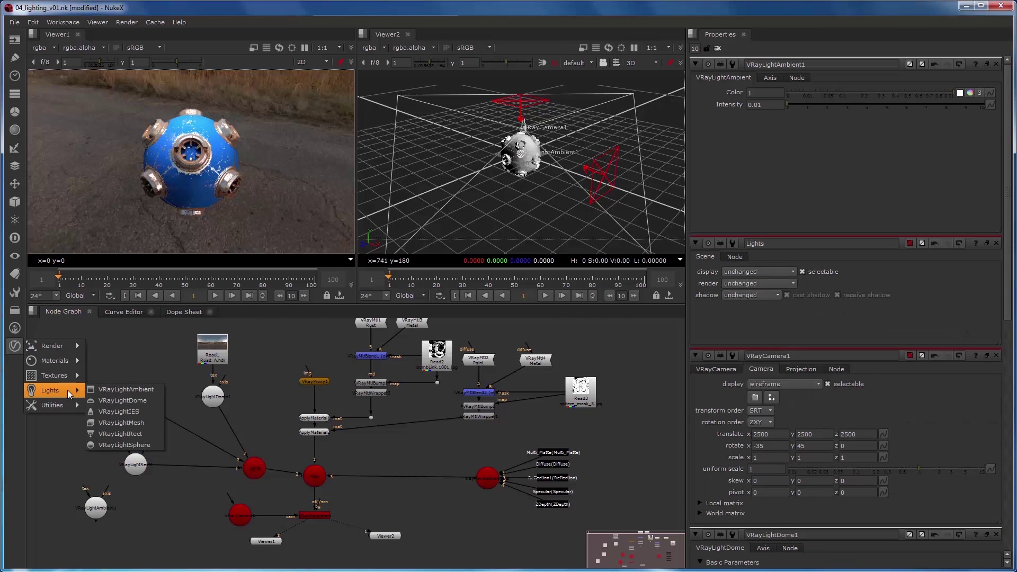
pyautogui.click(117, 445)
pyautogui.click(170, 498)
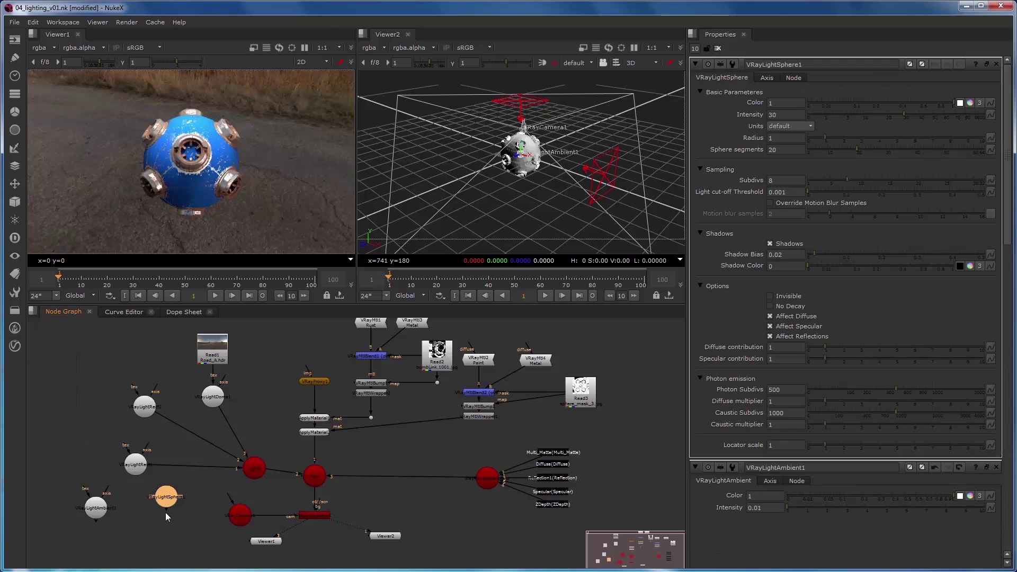
# Disable both rectangle lights, the dome light and the ambient light
pyautogui.moveTo(182, 385); pyautogui.dragTo(89, 477)
pyautogui.press('d')
pyautogui.click(212, 396)
pyautogui.press('d')
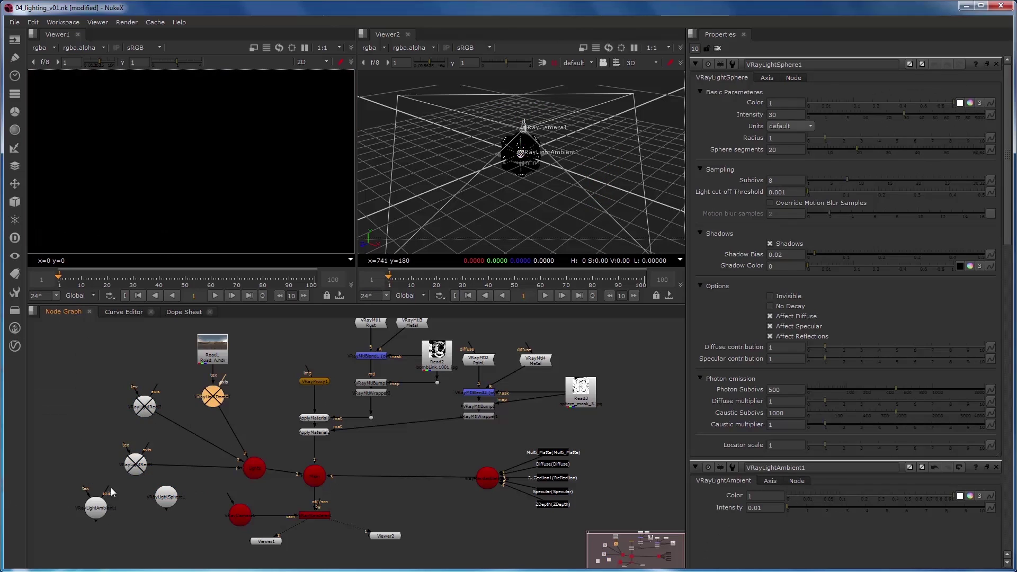
pyautogui.click(109, 491)
pyautogui.click(97, 507)
pyautogui.press('d')
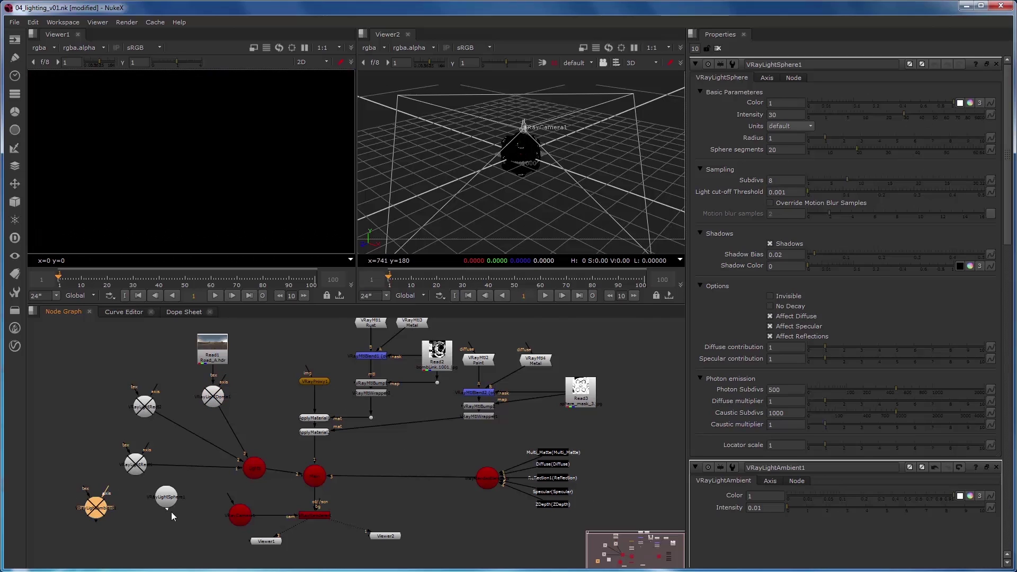
# Connect the sphere light to the Lights scene node and select it
pyautogui.moveTo(251, 459); pyautogui.dragTo(250, 462)
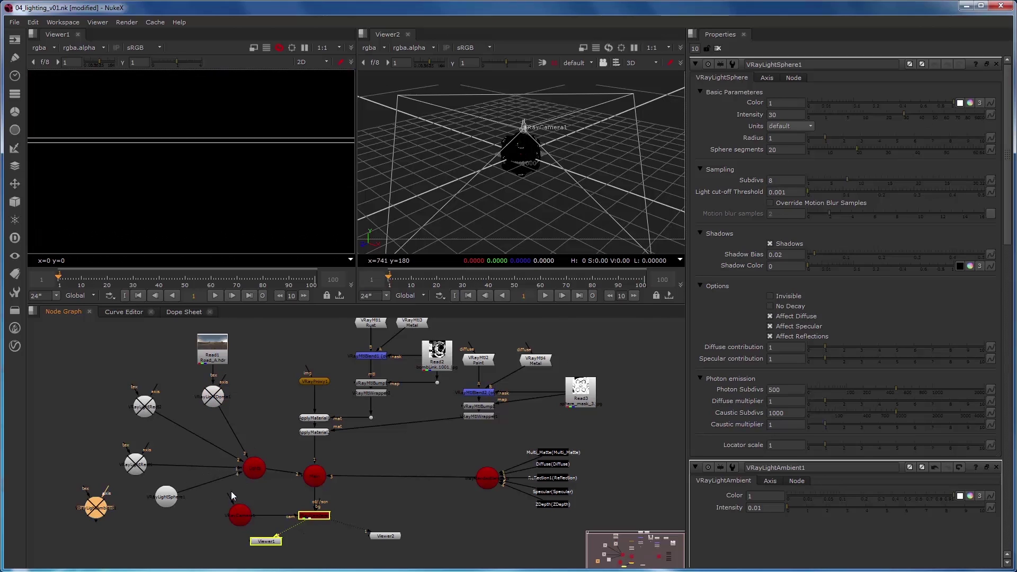
pyautogui.click(180, 498)
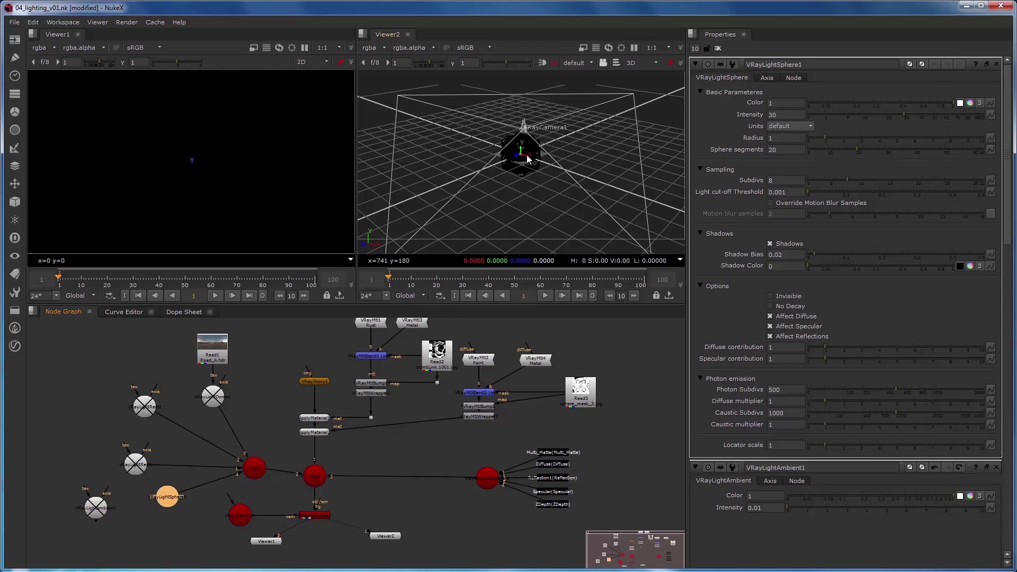
# Move the sphere light along X to 2500 and set its uniform scale to 100
pyautogui.moveTo(528, 157); pyautogui.dragTo(582, 170)
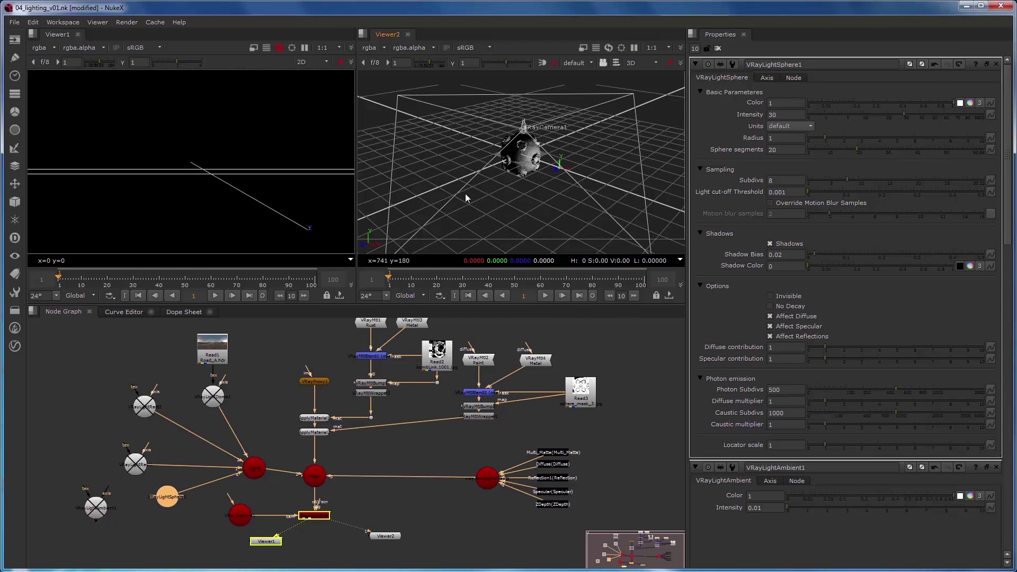
pyautogui.click(766, 78)
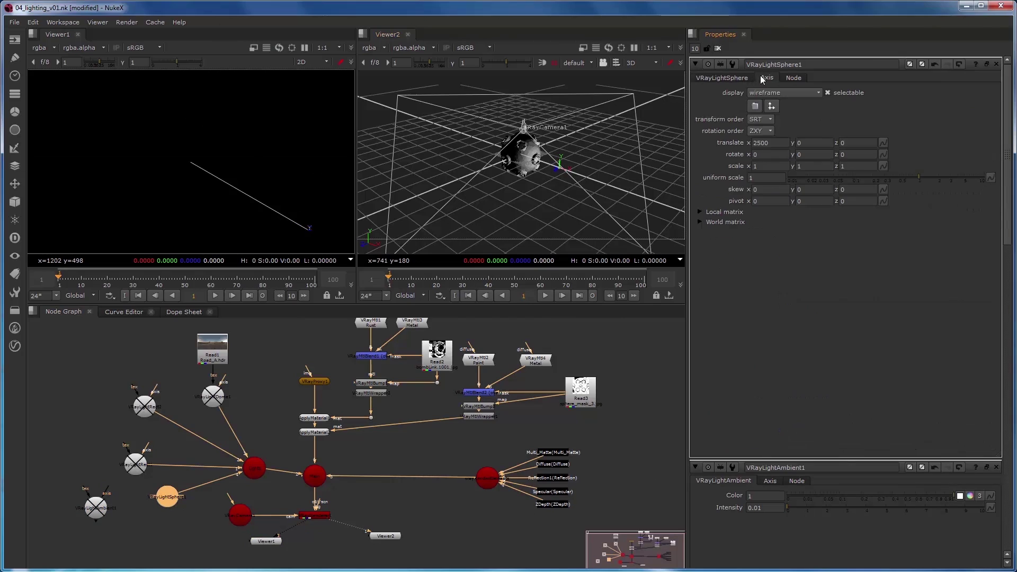
pyautogui.write('00')
pyautogui.press('Tab')
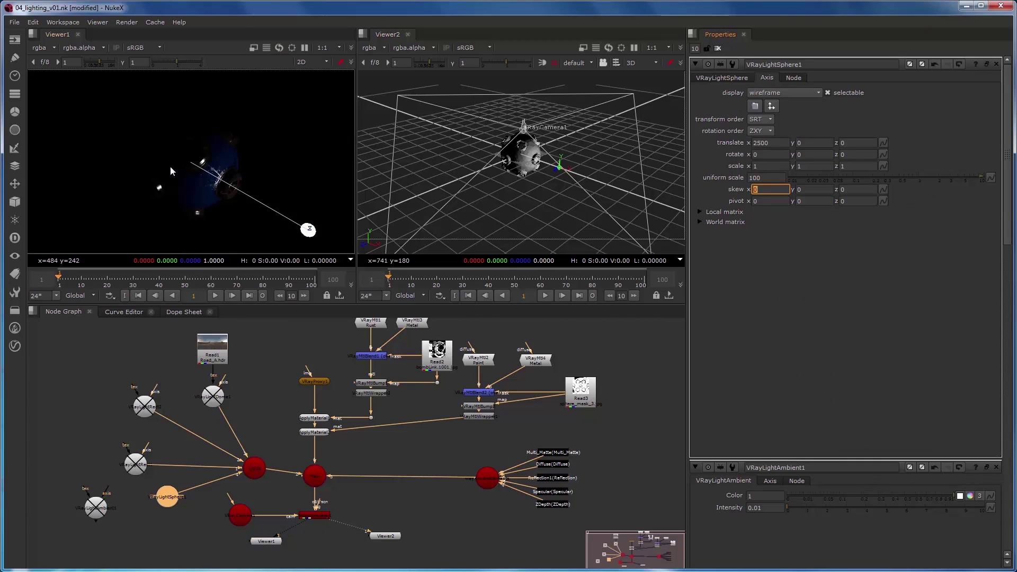
# Make the sphere light invisible in its options and close all open node properties
pyautogui.click(710, 79)
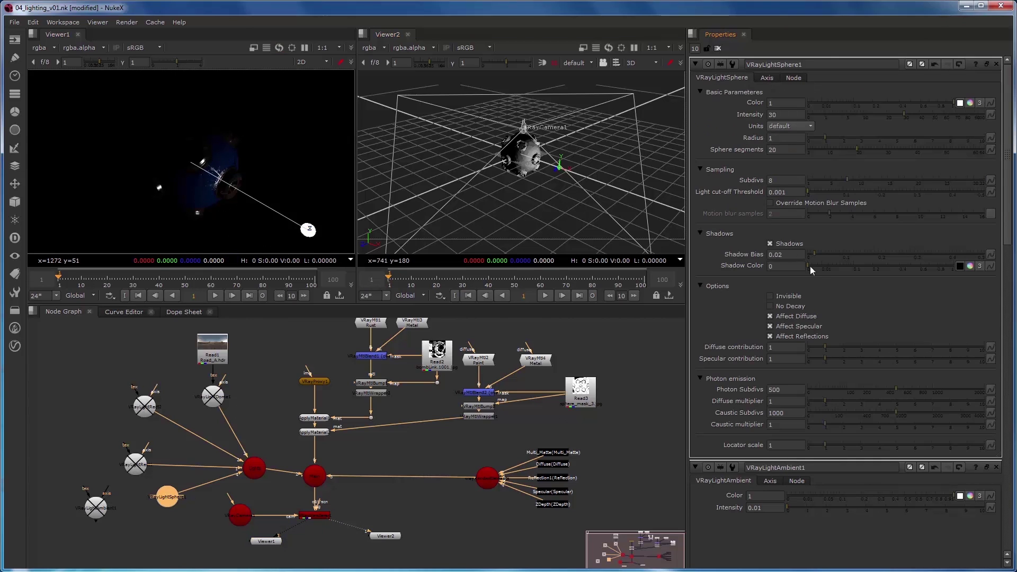
pyautogui.click(797, 300)
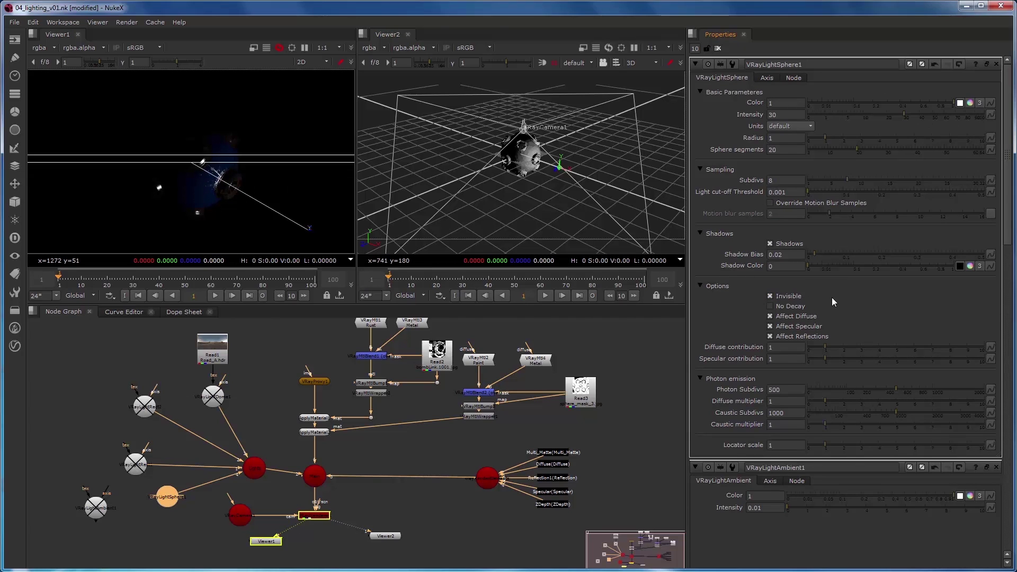
pyautogui.click(718, 49)
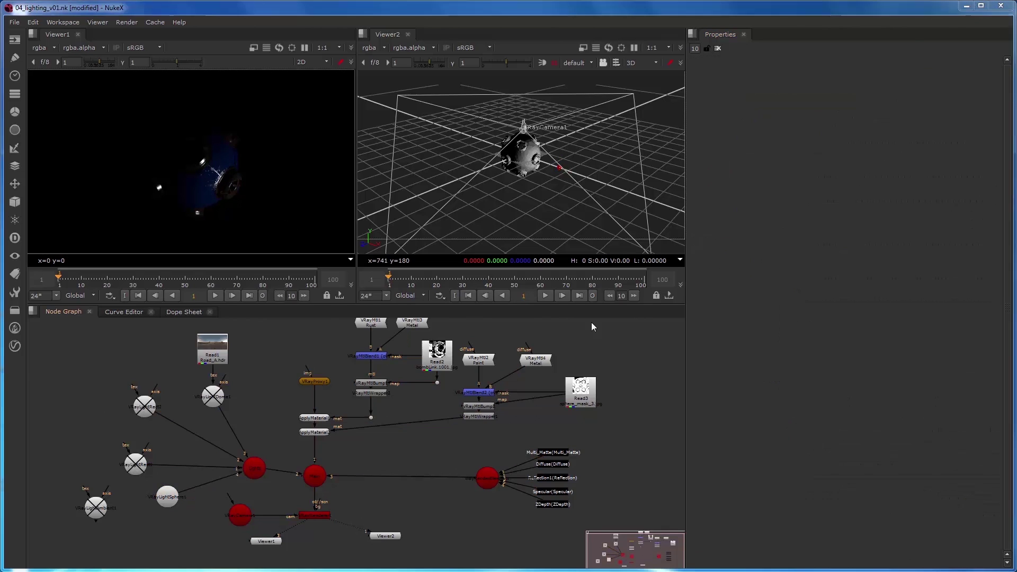
# Add a VRayLightIES node connected to the Lights scene node, and disable the sphere light
pyautogui.click(21, 345)
pyautogui.moveTo(52, 393)
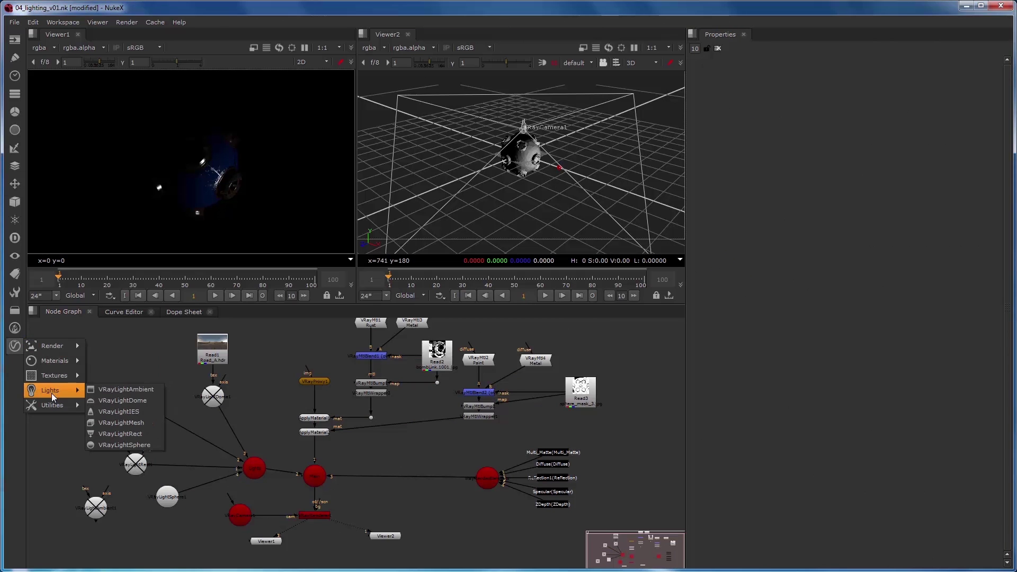
pyautogui.click(121, 411)
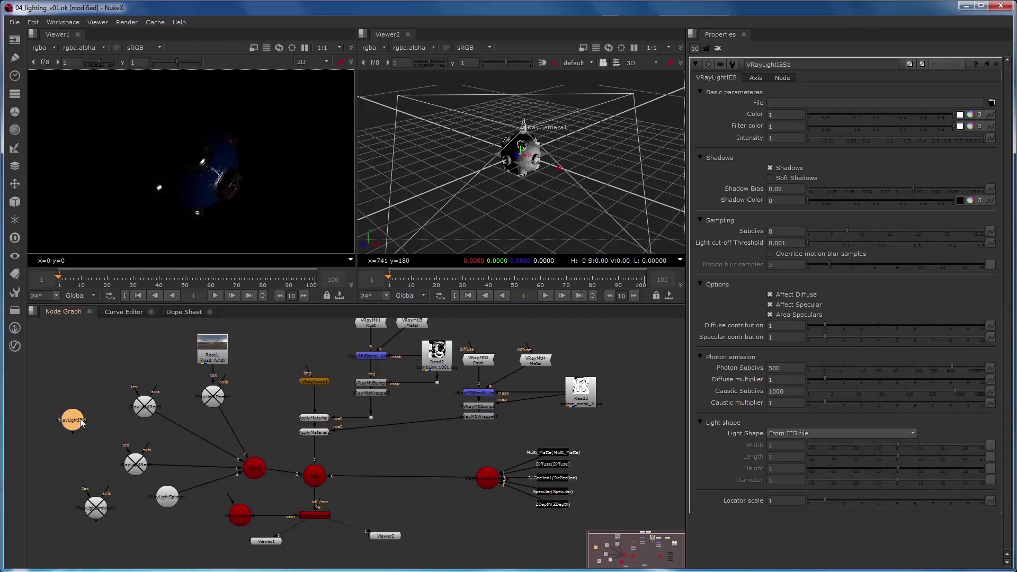
pyautogui.moveTo(252, 490); pyautogui.dragTo(249, 477)
pyautogui.click(165, 495)
pyautogui.press('d')
# Load Overhead.IES as the IES light's profile file
pyautogui.click(82, 409)
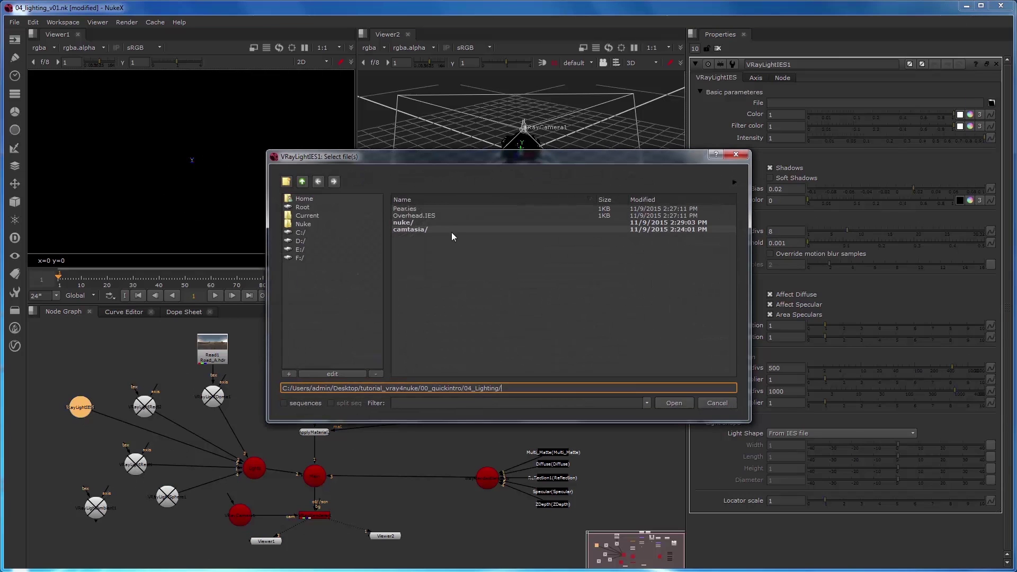
pyautogui.click(418, 209)
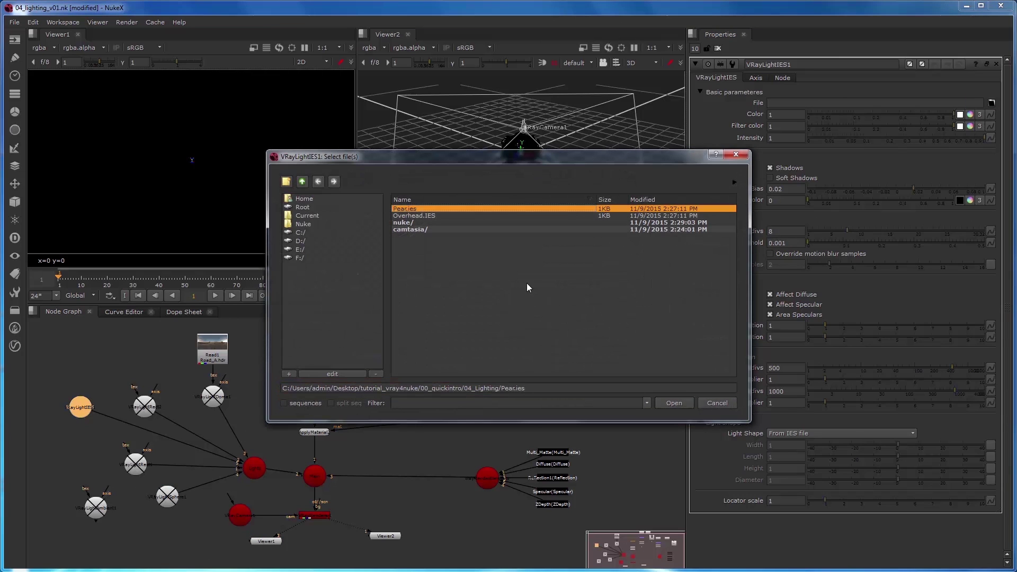
pyautogui.click(417, 216)
pyautogui.click(683, 403)
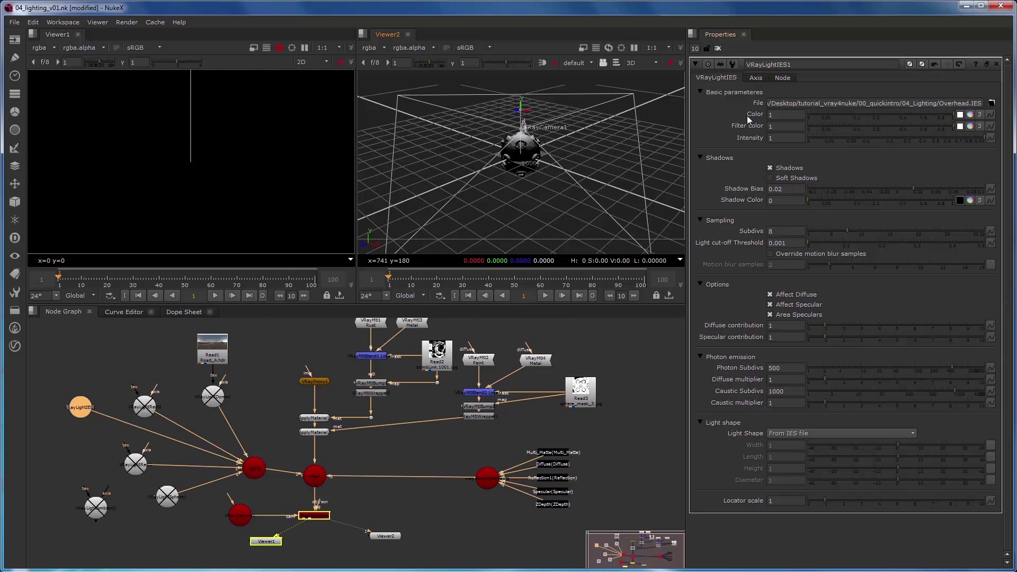
# Set the IES light's uniform scale to 1000
pyautogui.click(756, 77)
pyautogui.click(758, 177)
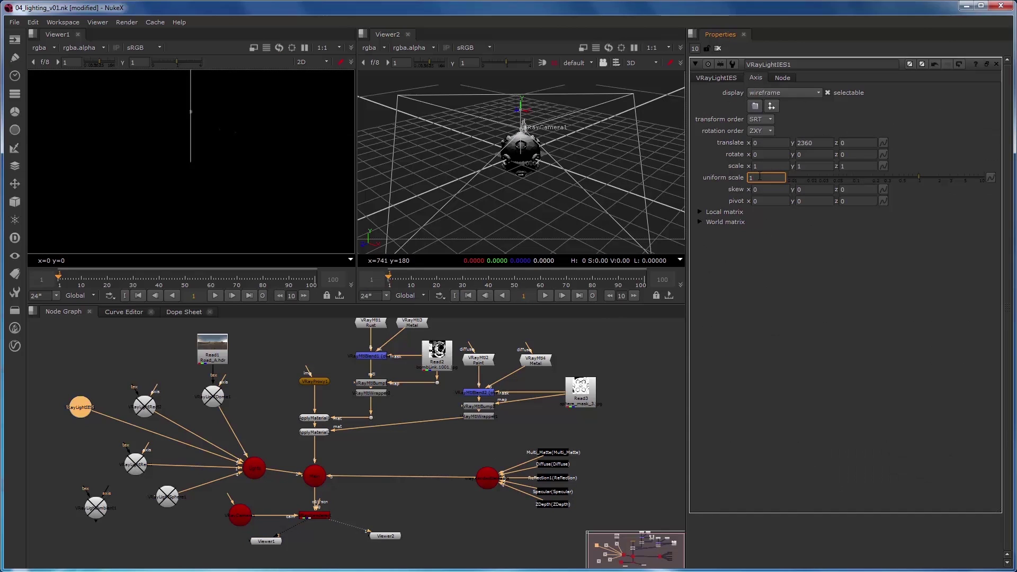
pyautogui.write('000')
pyautogui.press('Tab')
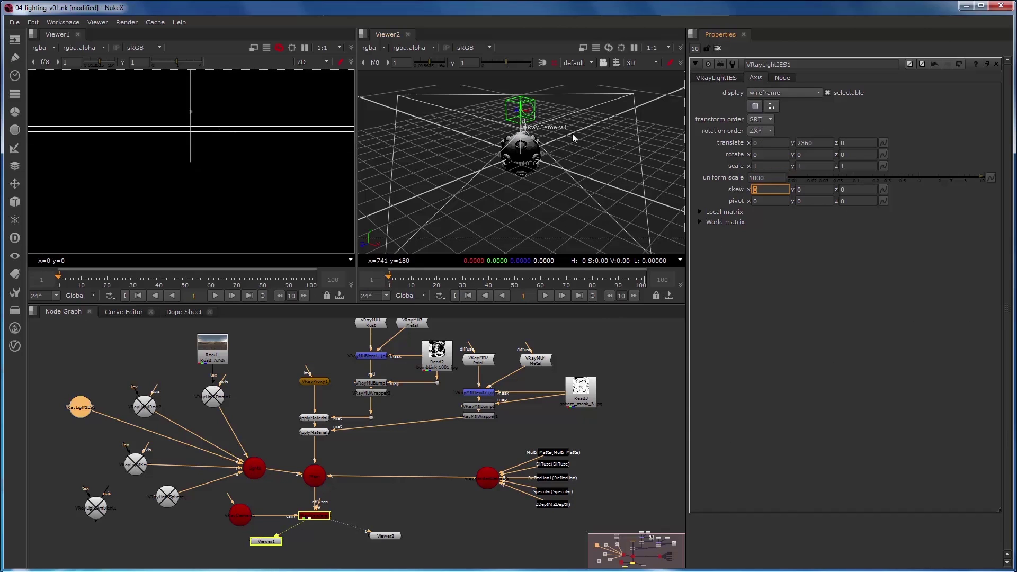
# Set the IES light's X rotation to -90 so it points down at the sphere model
pyautogui.keyDown('ctrl'); pyautogui.moveTo(577, 164); pyautogui.dragTo(525, 177); pyautogui.keyUp('ctrl')
pyautogui.keyDown('ctrl'); pyautogui.moveTo(542, 111); pyautogui.dragTo(740, 132); pyautogui.keyUp('ctrl')
pyautogui.click(754, 154)
pyautogui.write('-990')
pyautogui.press('Tab')
pyautogui.click(761, 154)
pyautogui.press('Tab')
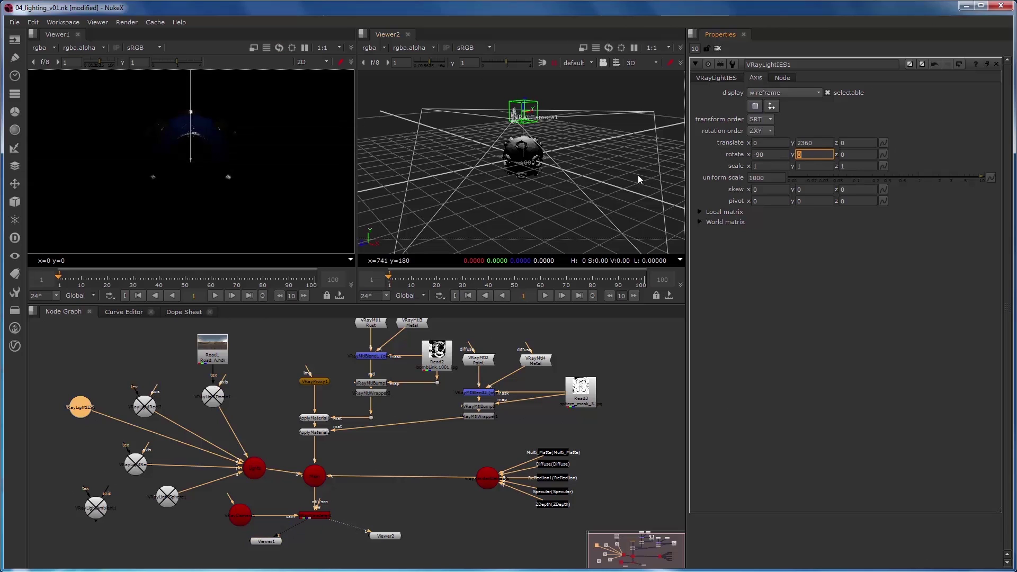
# Set the IES light's intensity to 30
pyautogui.keyDown('ctrl'); pyautogui.moveTo(602, 175); pyautogui.dragTo(431, 208); pyautogui.keyUp('ctrl')
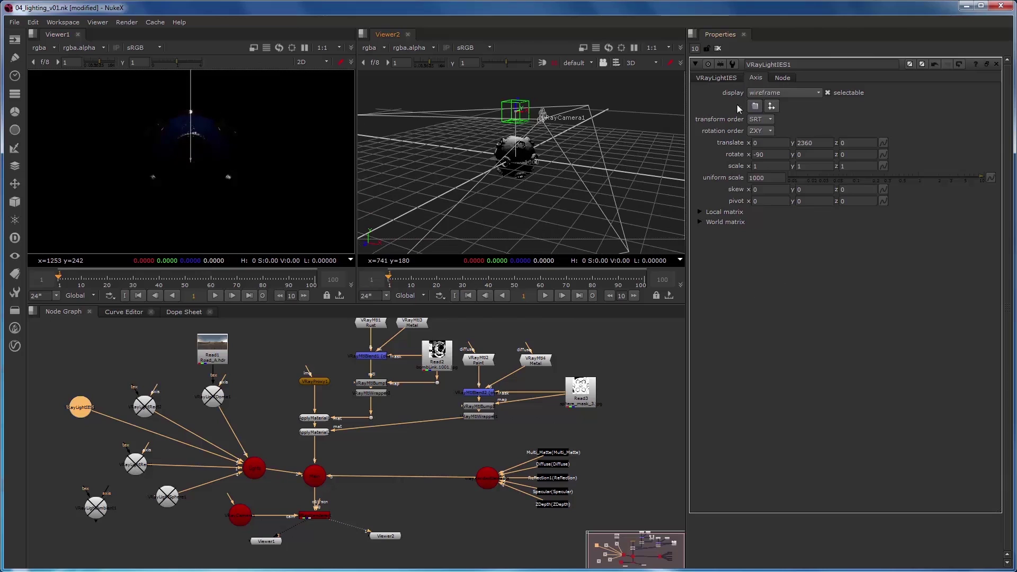
pyautogui.click(722, 80)
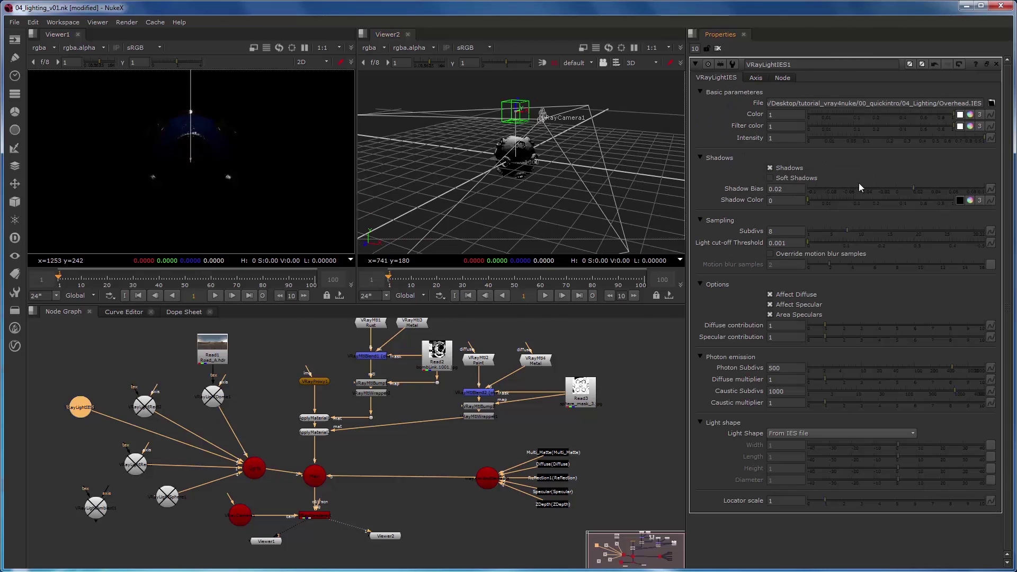
pyautogui.click(781, 136)
pyautogui.write('30')
pyautogui.press('Tab')
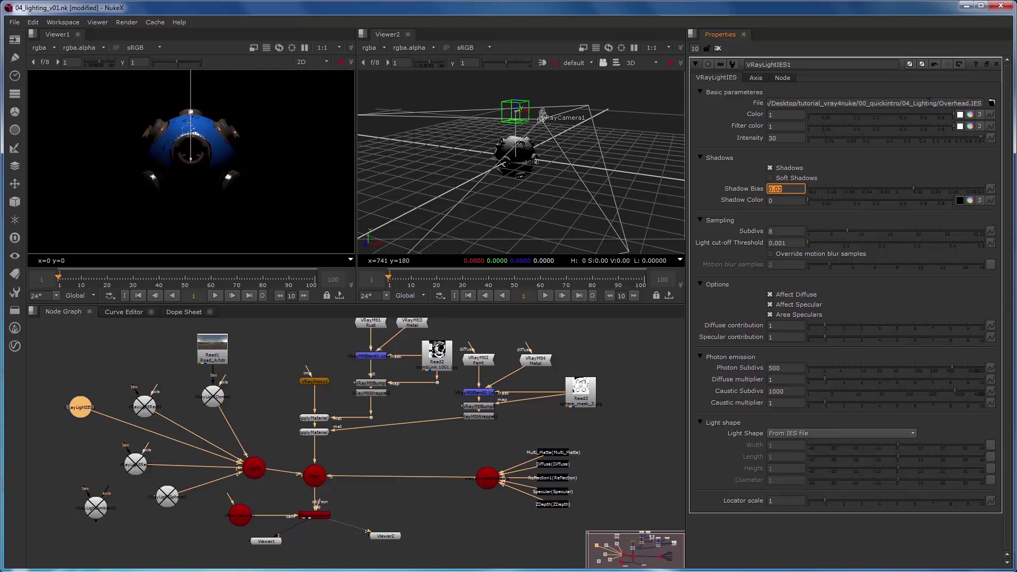
# Replace the IES light's profile file with Pear.ies from the 04_Lighting folder
pyautogui.click(991, 104)
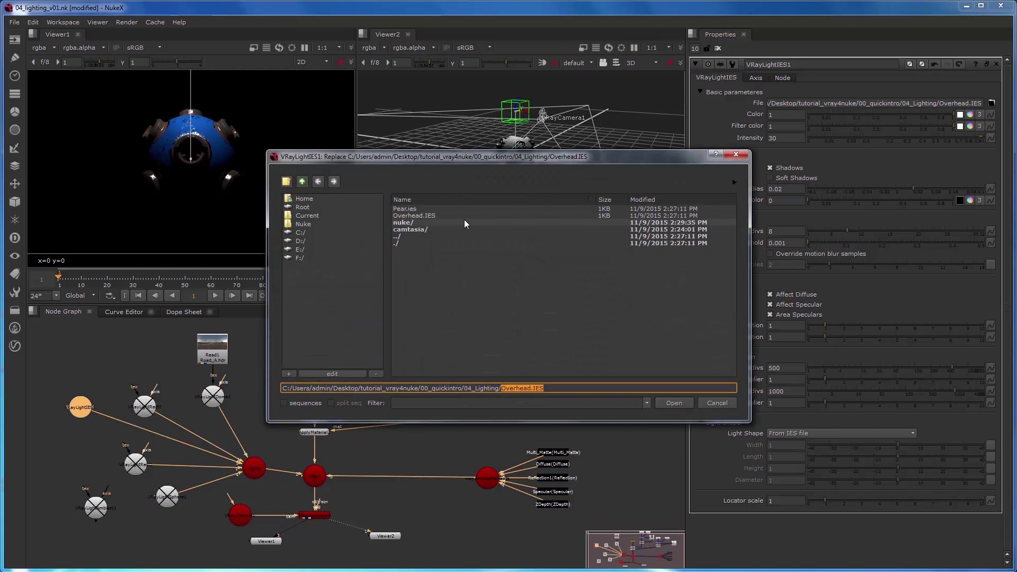
pyautogui.click(405, 208)
pyautogui.click(673, 403)
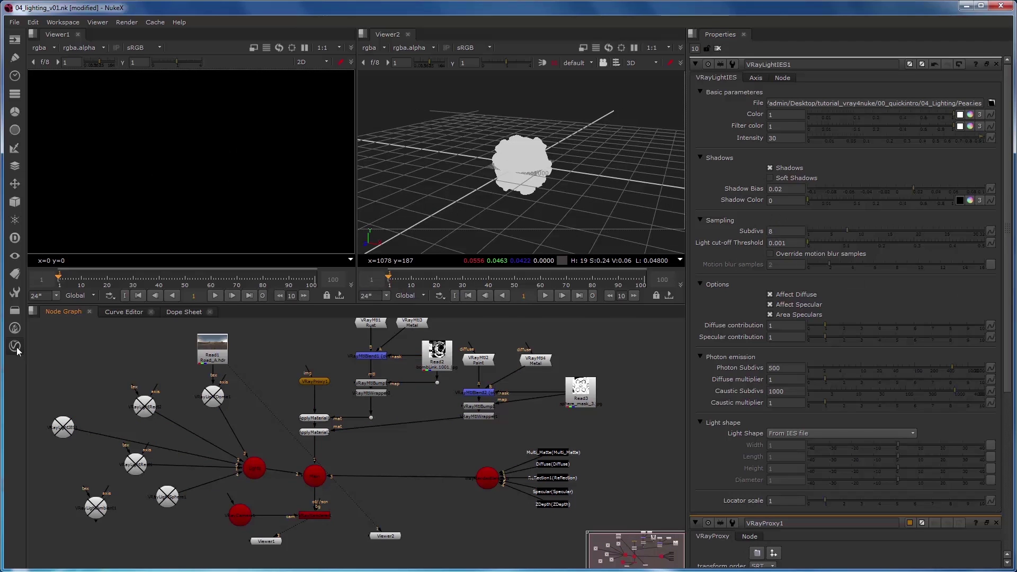
# Add a VRayLightMesh node and place it above the IES light node
pyautogui.click(16, 347)
pyautogui.moveTo(62, 394)
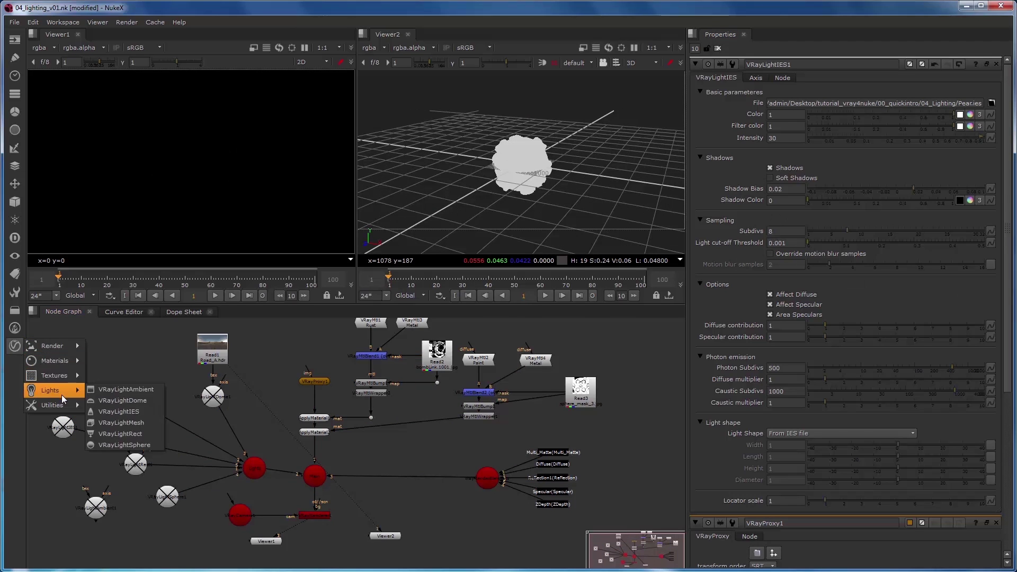
pyautogui.click(121, 422)
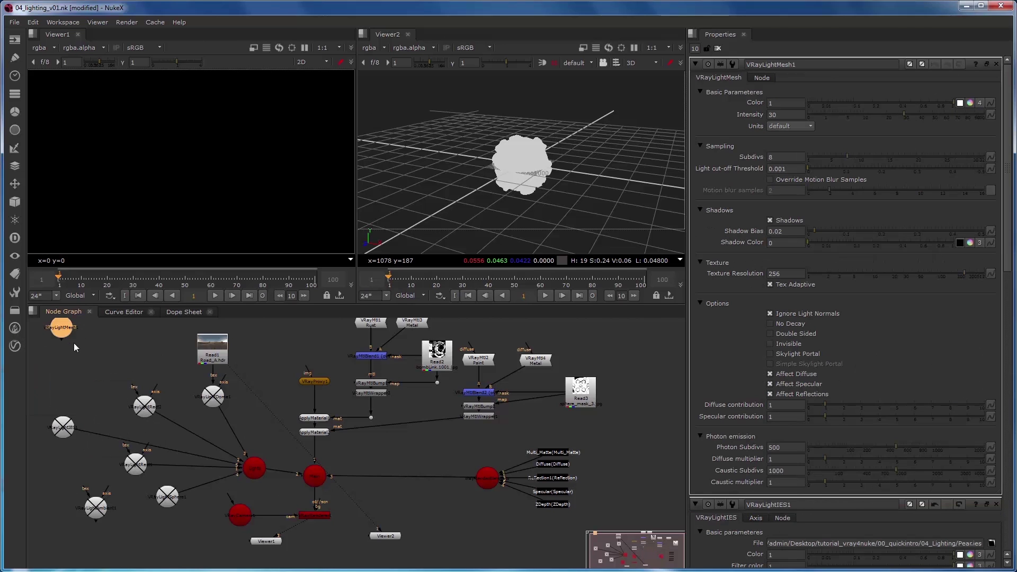
pyautogui.click(96, 361)
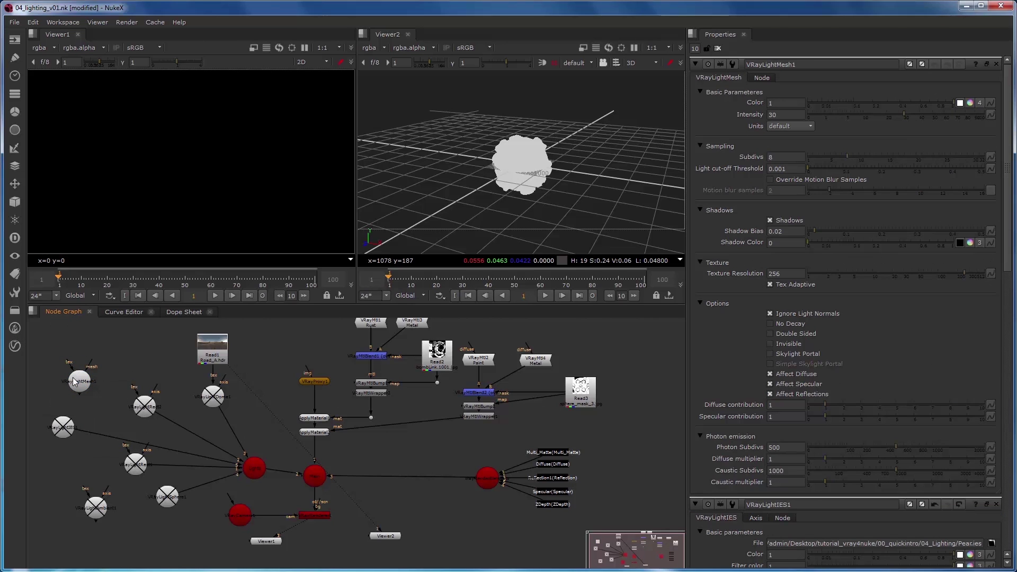
# Add a Cube geometry node and place it above the mesh light node
pyautogui.click(102, 338)
pyautogui.press('Tab')
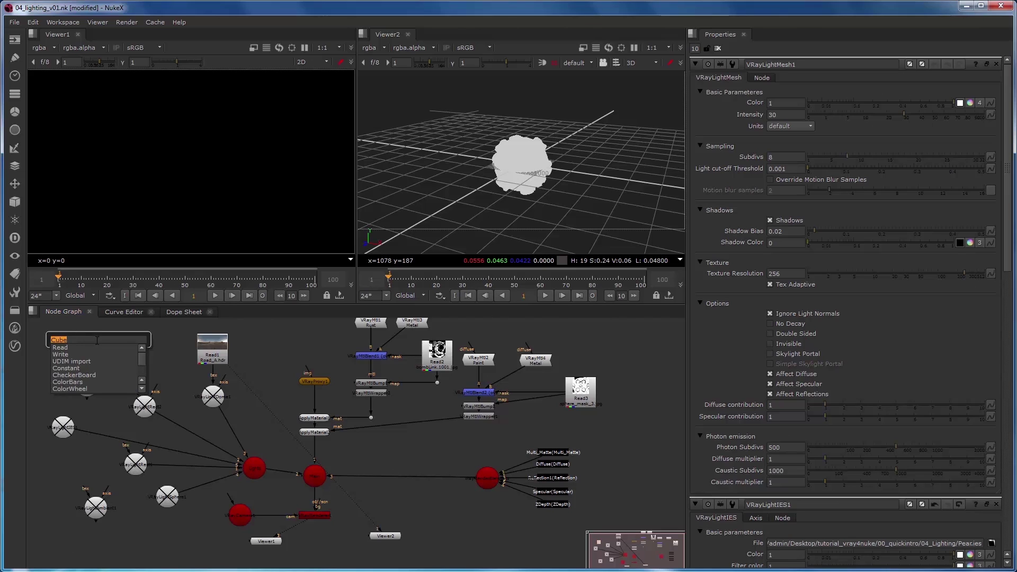
pyautogui.write('dube')
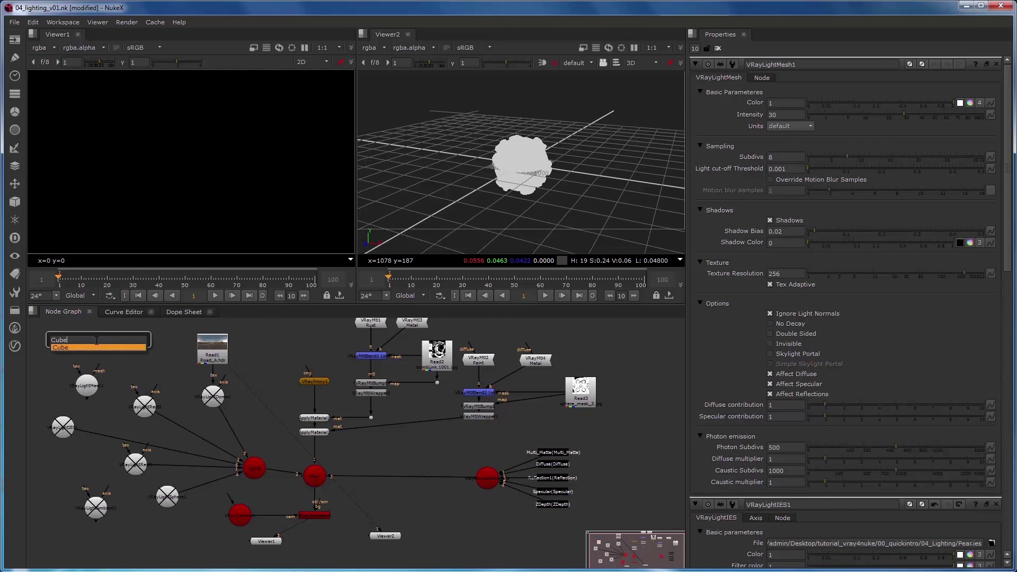
pyautogui.press('Return')
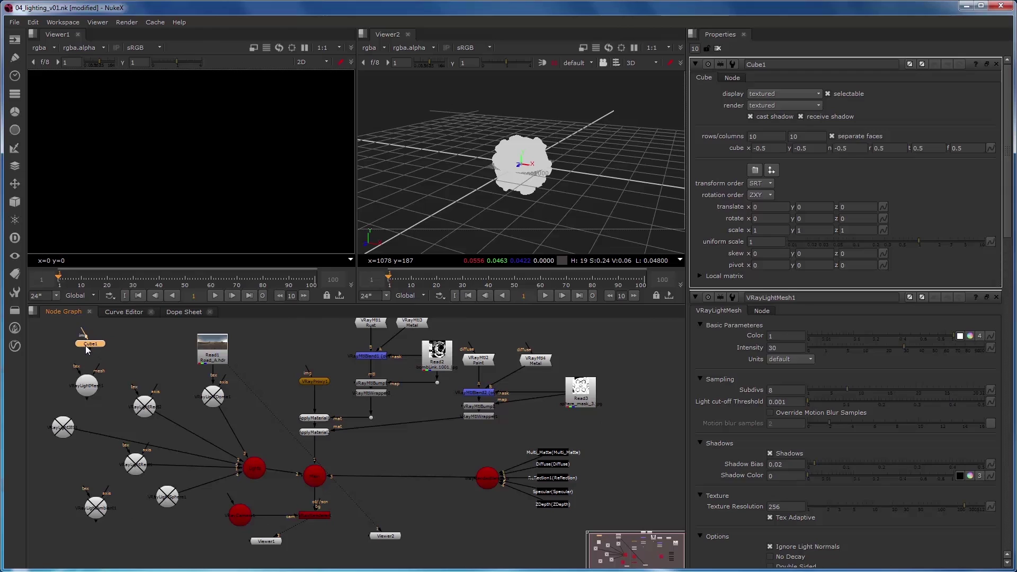
pyautogui.click(87, 351)
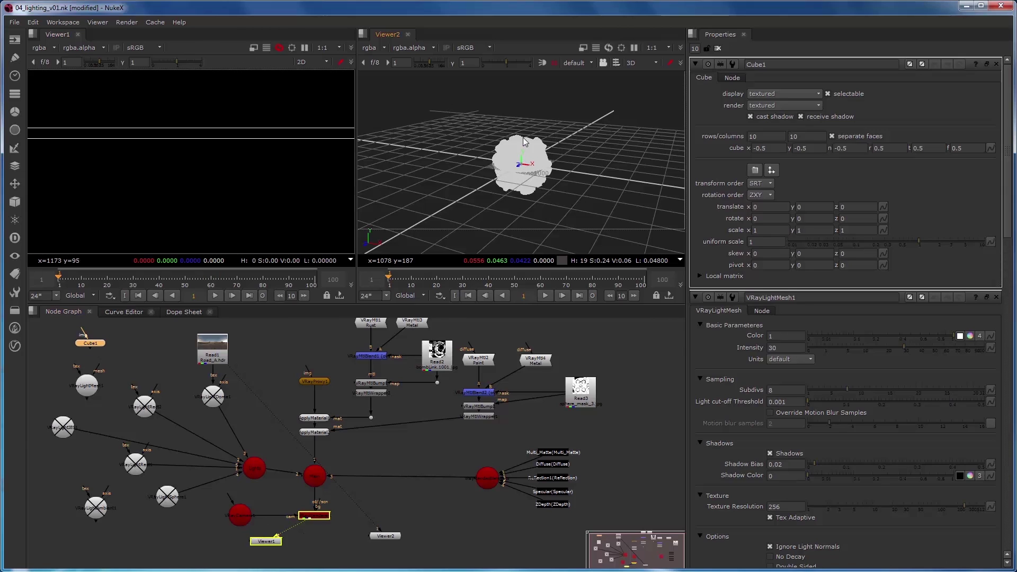
# Move the cube up and to the side of the sphere model, to about x 1920, y 960
pyautogui.moveTo(522, 161); pyautogui.dragTo(528, 111)
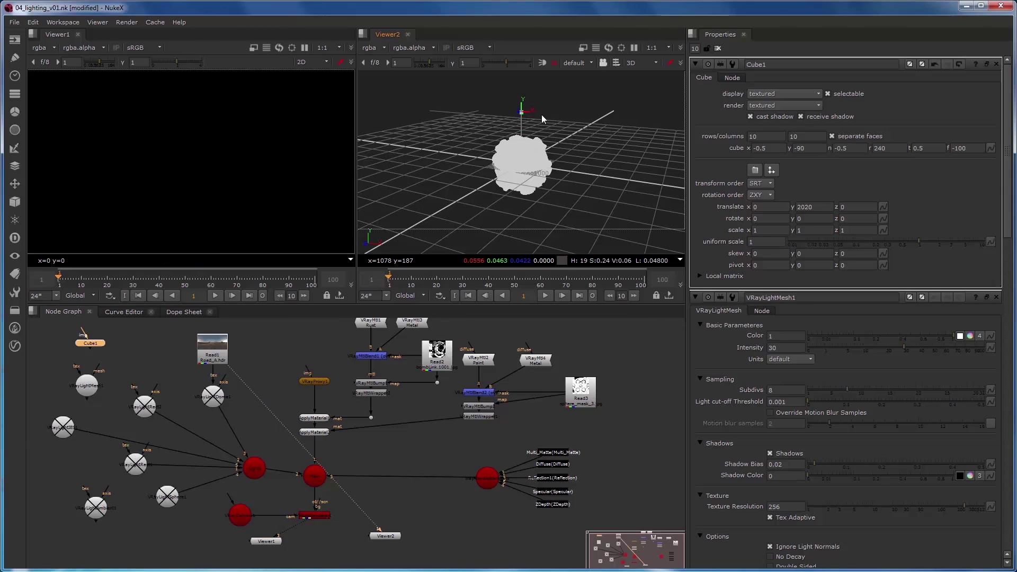
pyautogui.click(534, 118)
pyautogui.moveTo(563, 122); pyautogui.dragTo(581, 149)
pyautogui.press('ctrl')
pyautogui.keyDown('ctrl'); pyautogui.moveTo(560, 183); pyautogui.dragTo(568, 183); pyautogui.keyUp('ctrl')
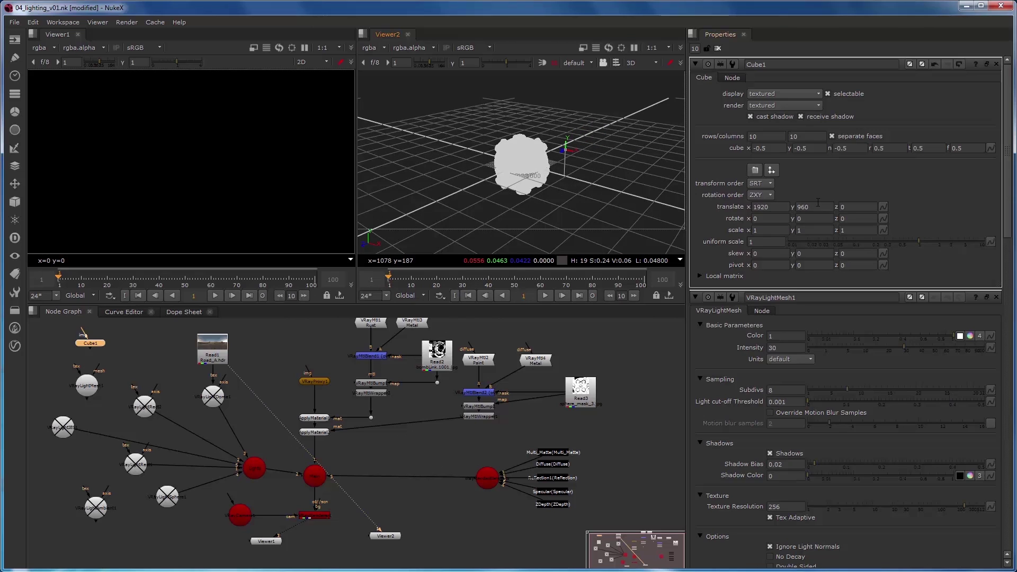
# Set the cube's uniform scale to 500
pyautogui.click(769, 241)
pyautogui.write('00')
pyautogui.press('Tab')
pyautogui.doubleClick(752, 241)
pyautogui.write('500')
pyautogui.press('Tab')
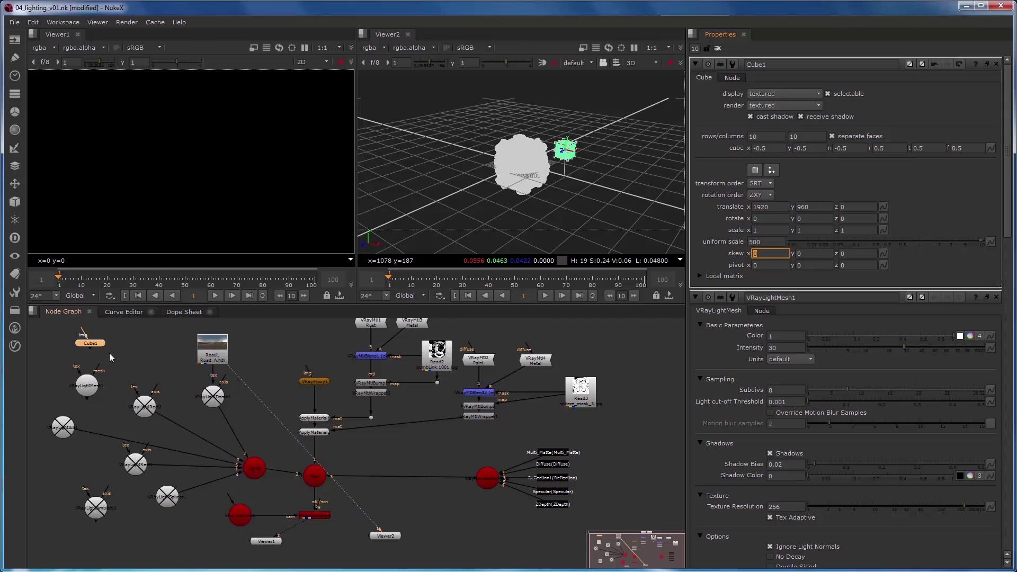
# Connect the mesh light to the Lights scene node, with the cube as its mesh and the Read1 road image as its texture
pyautogui.click(88, 386)
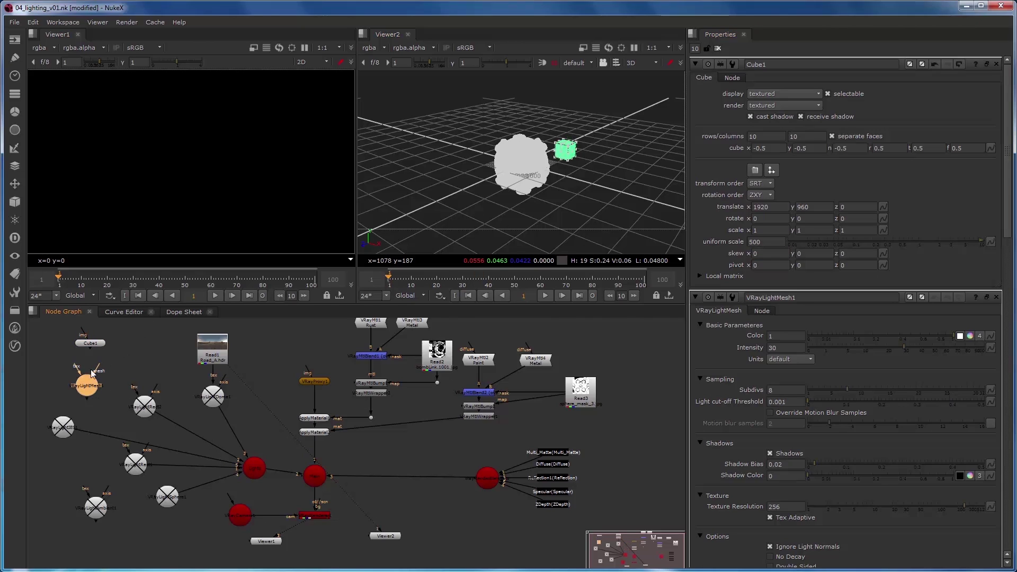
pyautogui.moveTo(87, 399); pyautogui.dragTo(249, 470)
pyautogui.moveTo(99, 370); pyautogui.dragTo(212, 356)
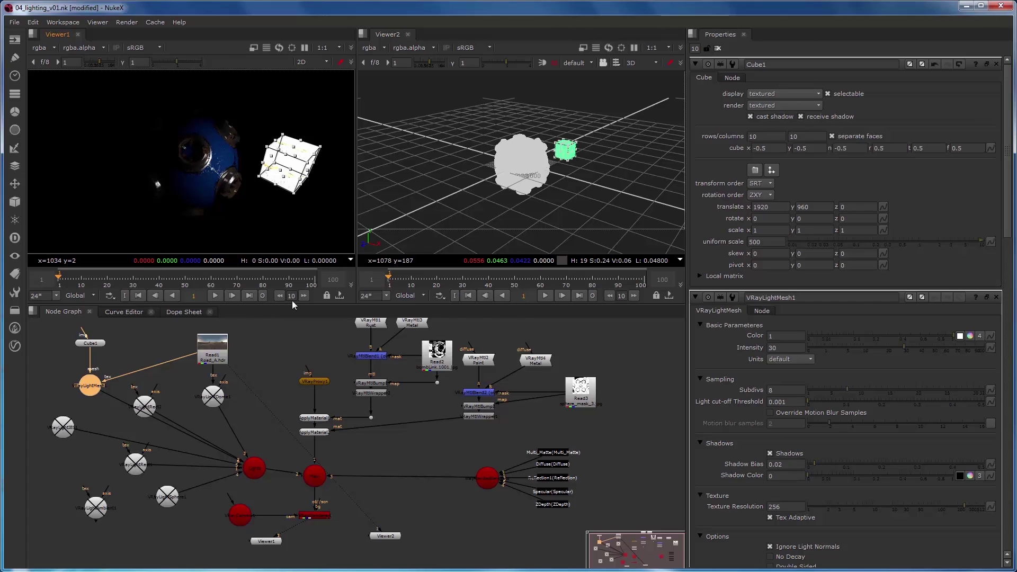
# Turn the mesh light's Invisible option on and back off, and set its intensity to 1
pyautogui.doubleClick(91, 385)
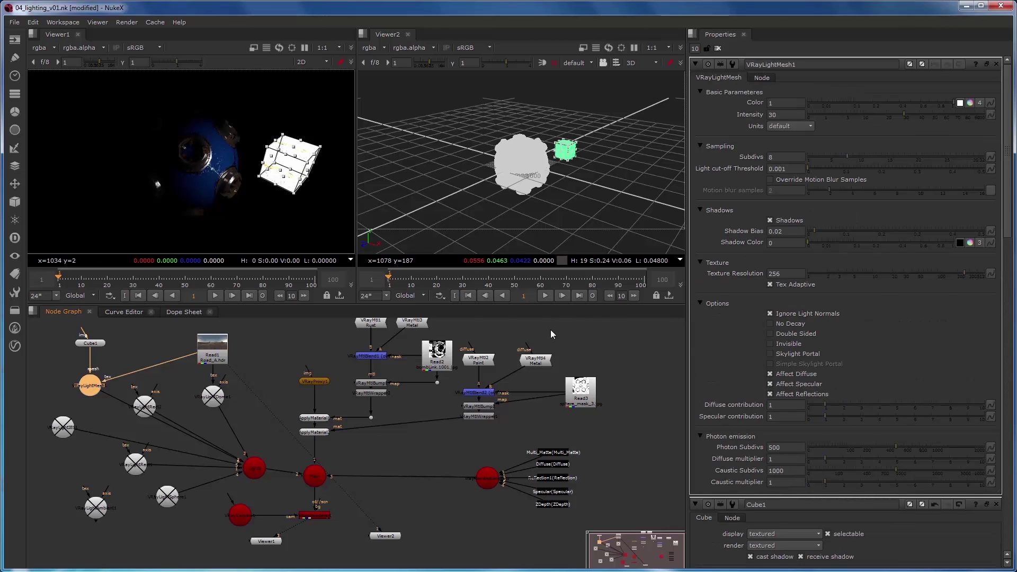
pyautogui.click(795, 343)
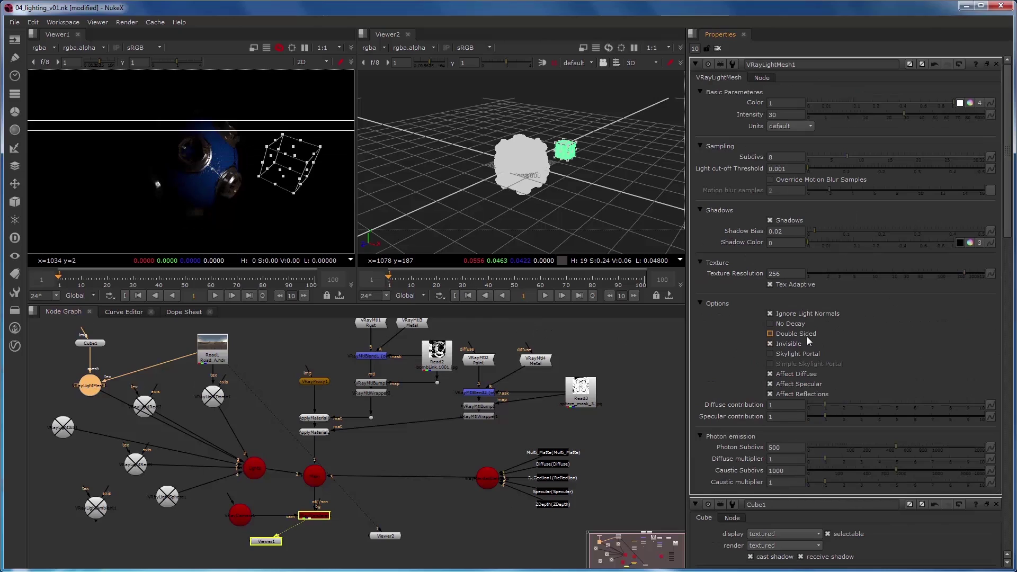
pyautogui.click(790, 344)
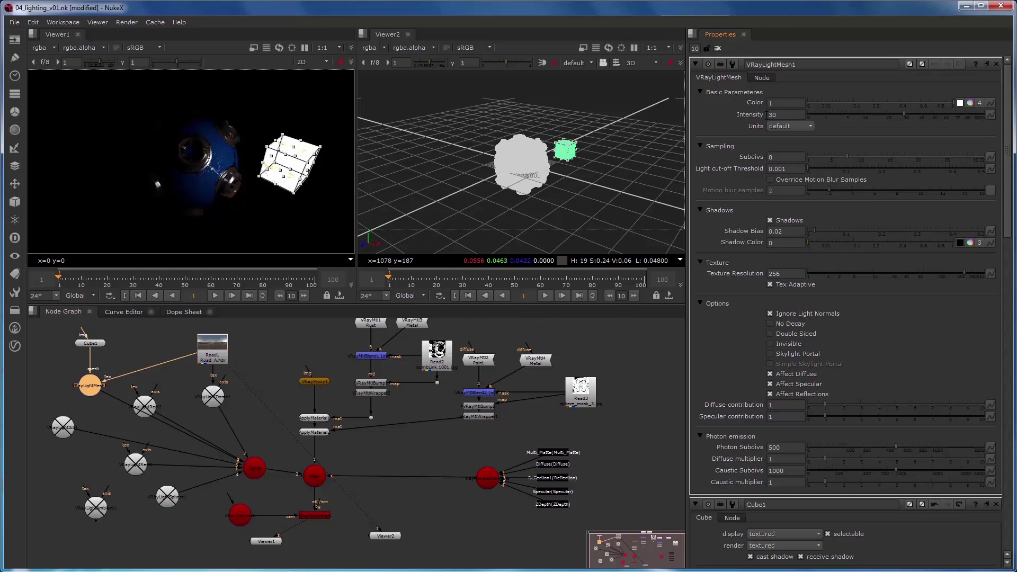
pyautogui.click(779, 115)
pyautogui.press('Return')
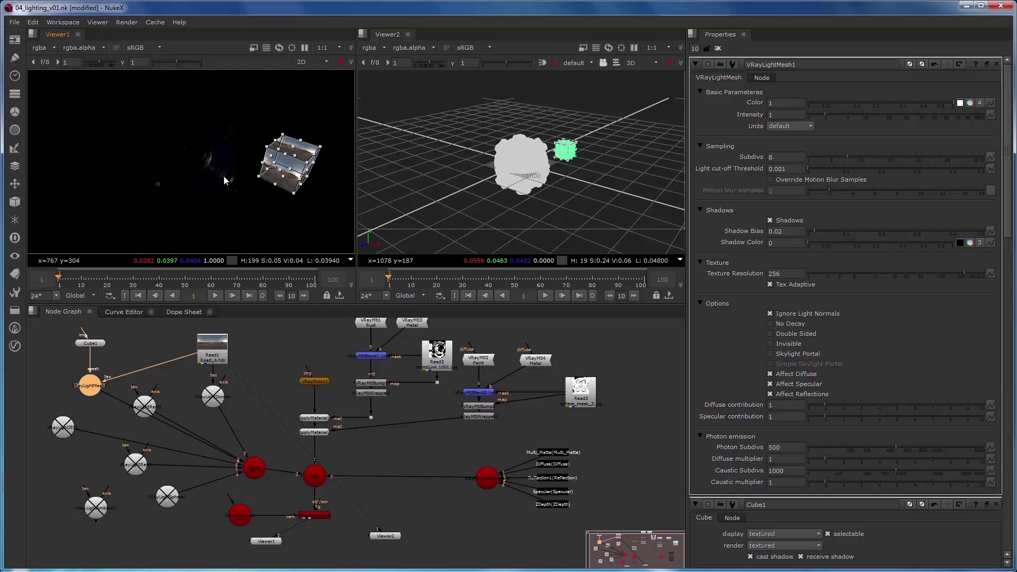
# Set the mesh light's intensity to 30 and check the render with the viewer gain lowered to 0.05 before resetting the gain
pyautogui.click(771, 114)
pyautogui.write('30')
pyautogui.press('Tab')
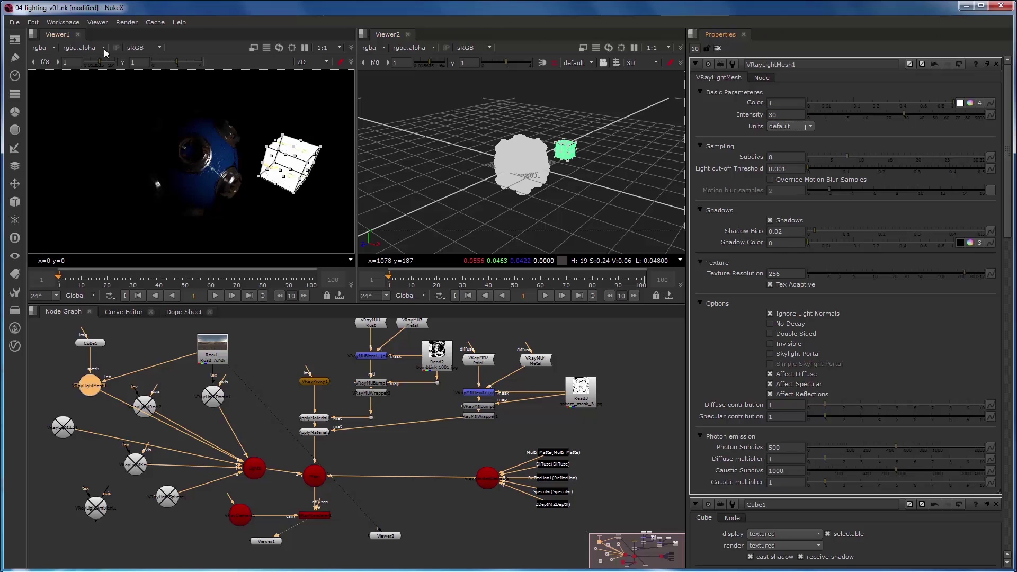
pyautogui.moveTo(101, 60); pyautogui.dragTo(89, 62)
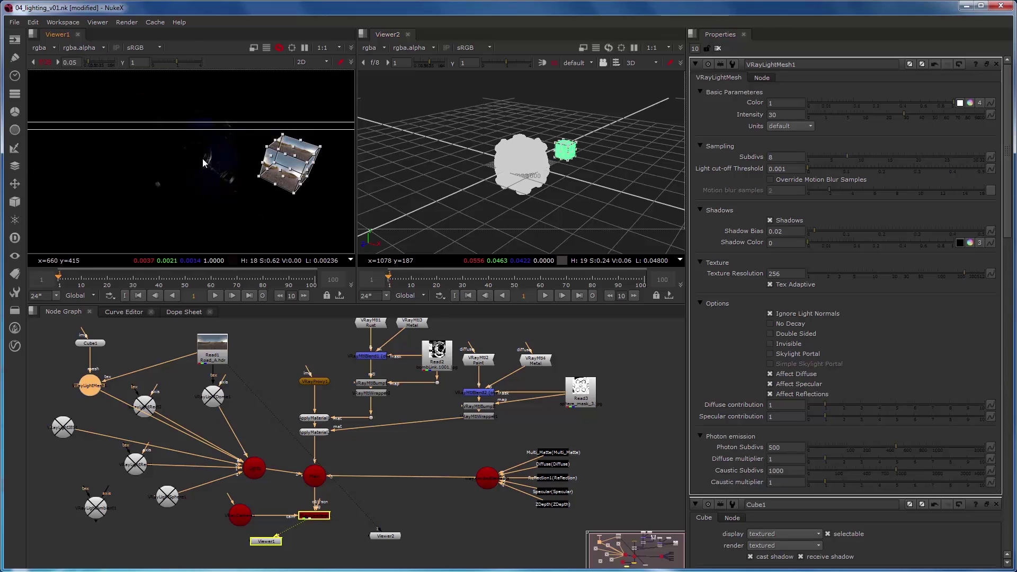
pyautogui.click(45, 62)
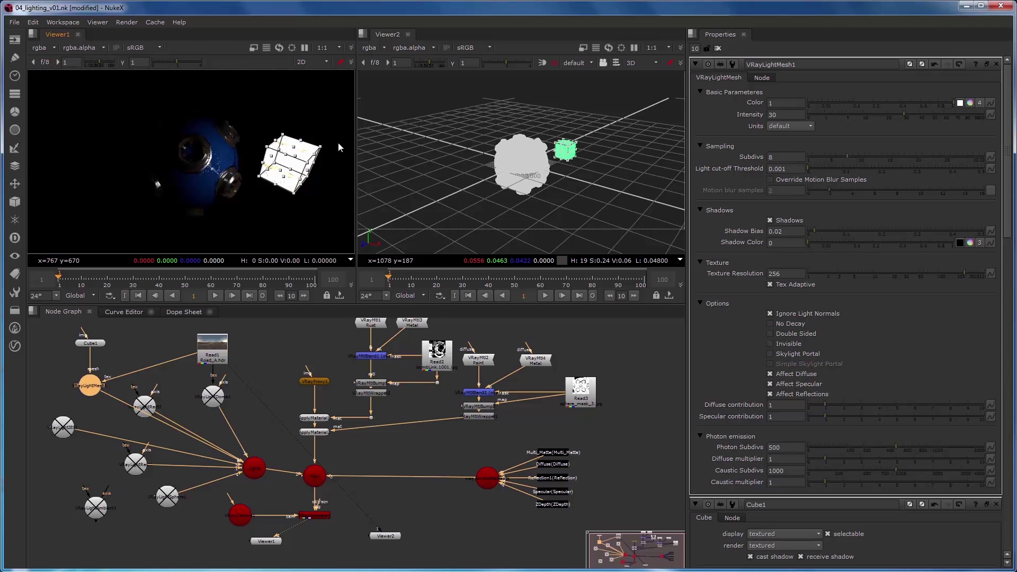
# Make the mesh light invisible in the render and close all open node properties
pyautogui.click(796, 343)
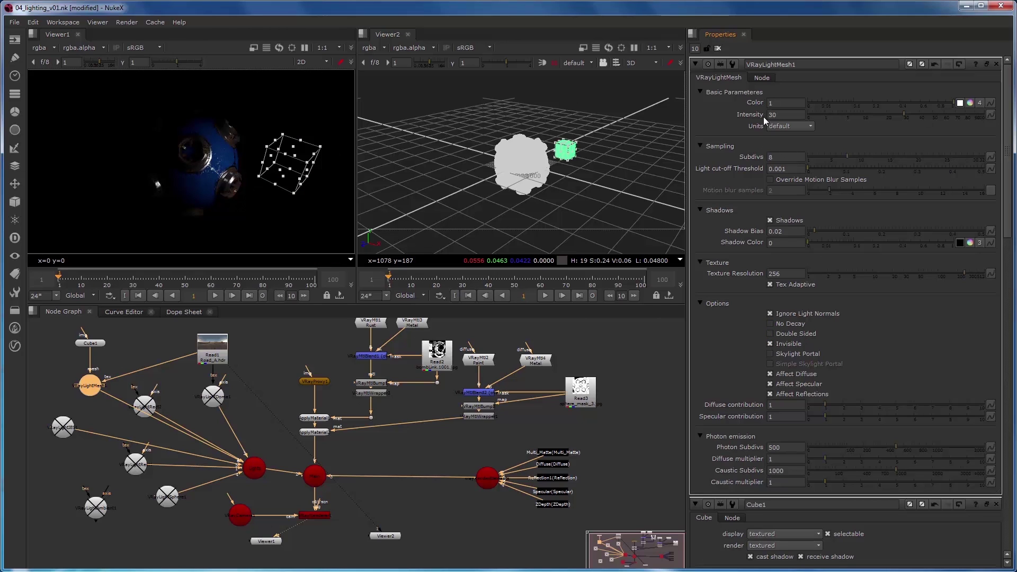
pyautogui.doubleClick(785, 115)
pyautogui.click(443, 145)
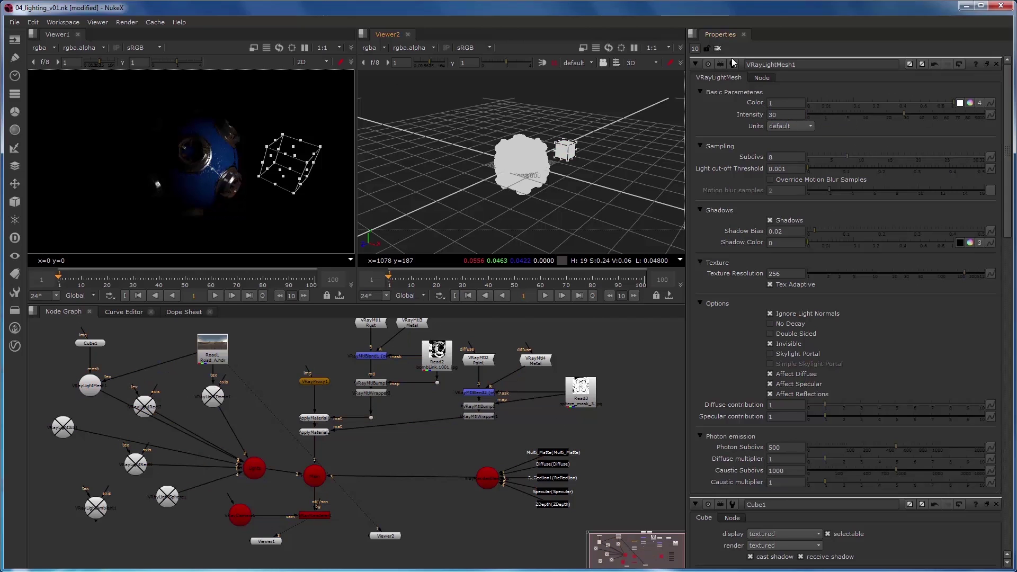
pyautogui.click(717, 48)
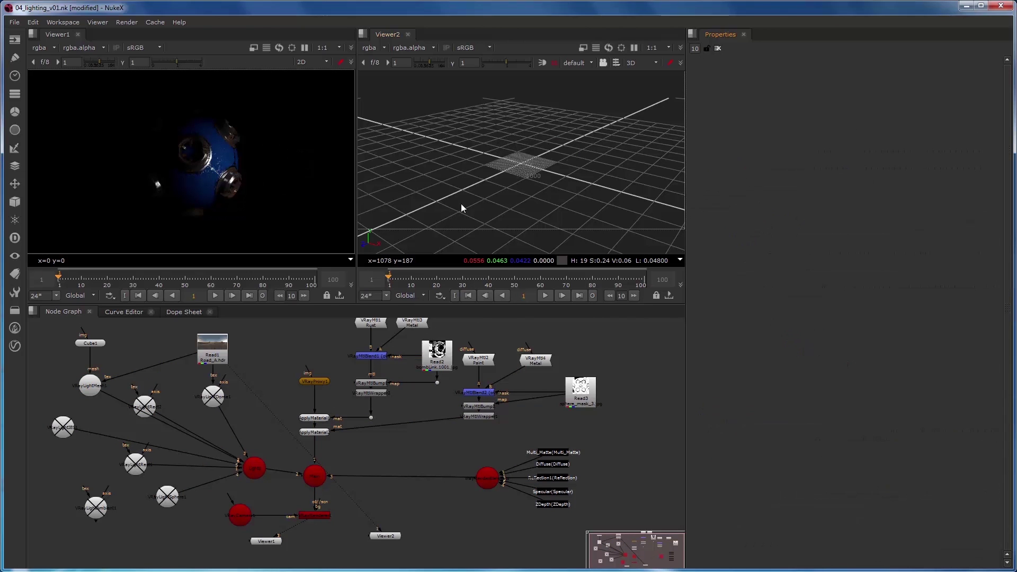
pyautogui.click(300, 234)
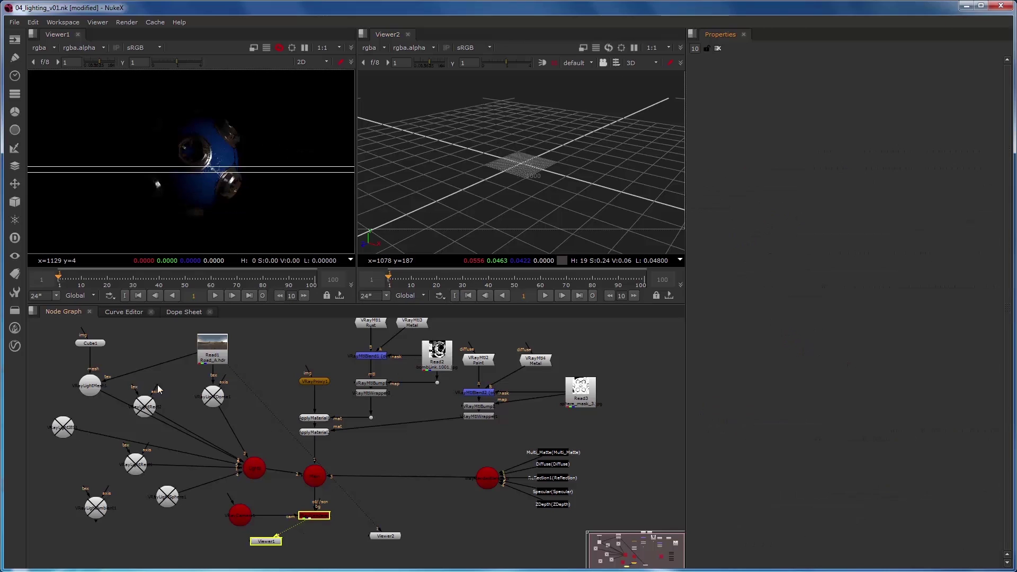
# Add a ReadGeo node beside the mesh light and load the pipeLight_ex.obj geometry into it
pyautogui.click(91, 343)
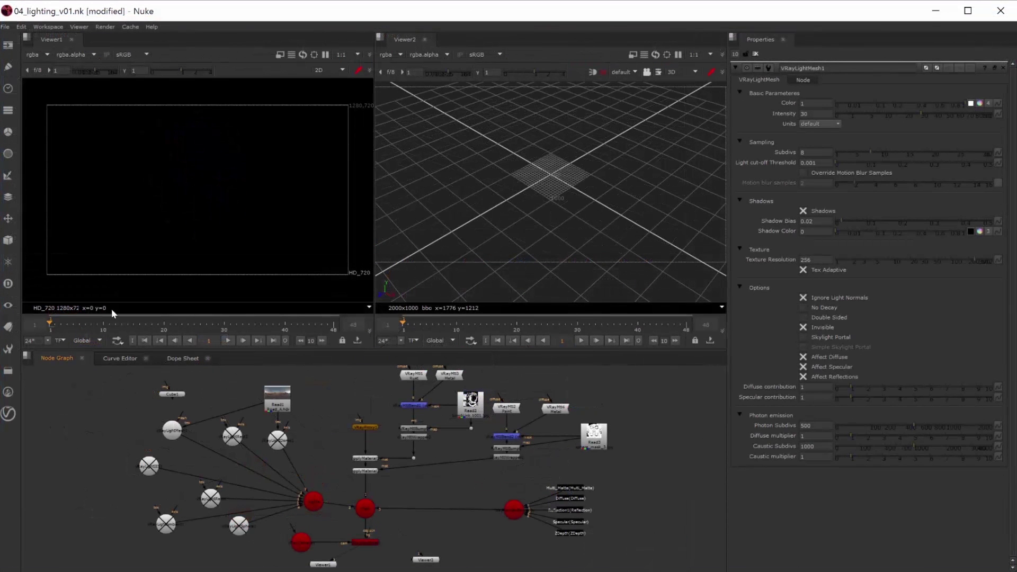
pyautogui.press('Tab')
pyautogui.write('readgeo')
pyautogui.press('Return')
pyautogui.click(999, 93)
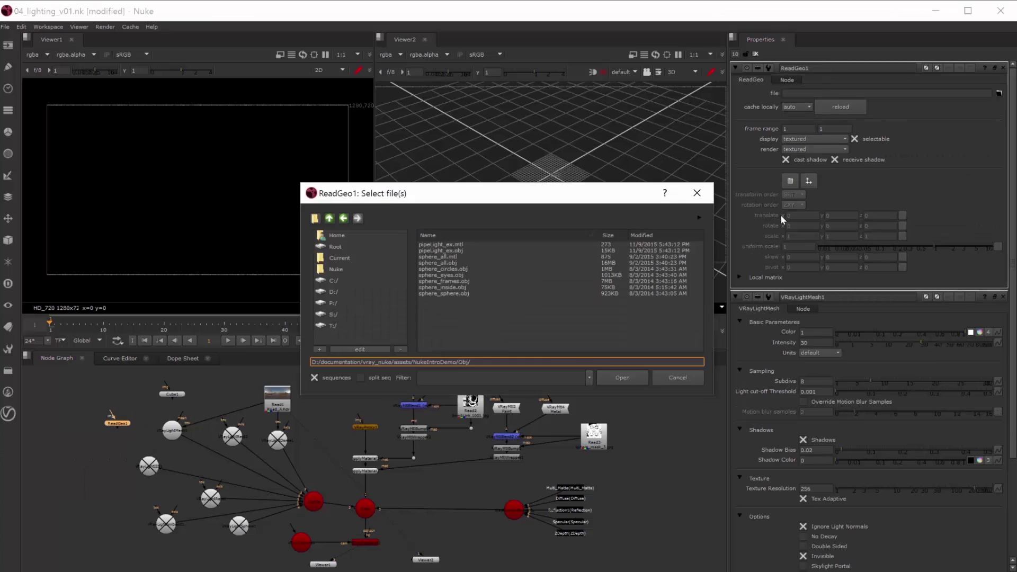
pyautogui.click(456, 250)
pyautogui.click(615, 378)
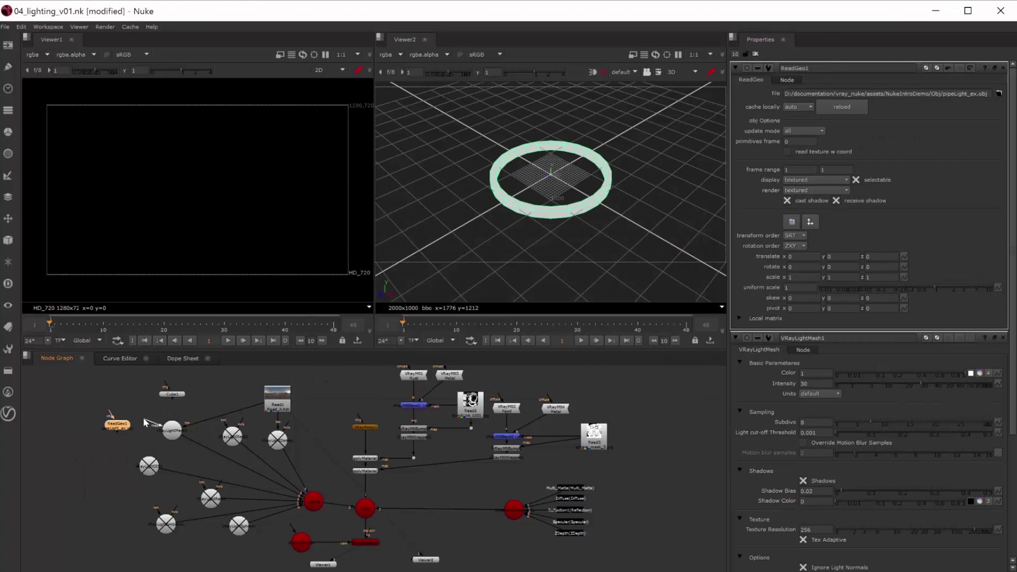
# Animate the pipe geometry's rotation up to frame 48, with 180 on x, and preview it together with the Main scene
pyautogui.press('1')
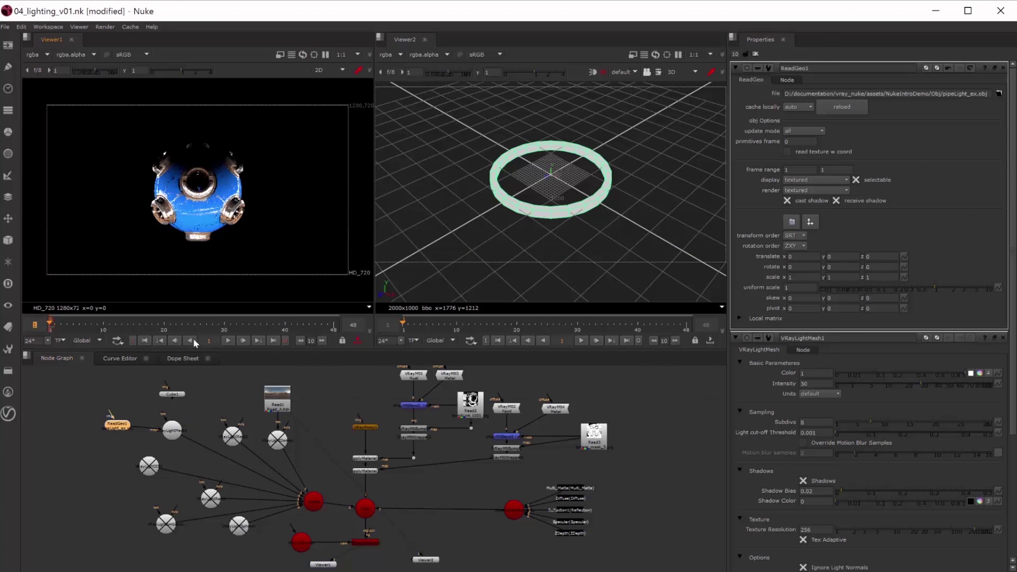
pyautogui.hotkey('alt', 'shift', 'Right')
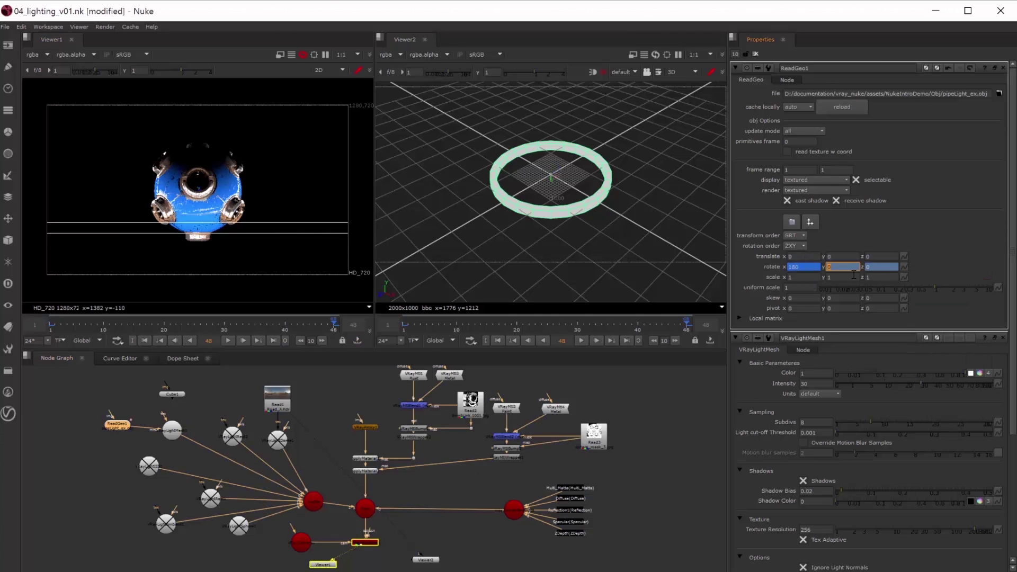
pyautogui.press('l')
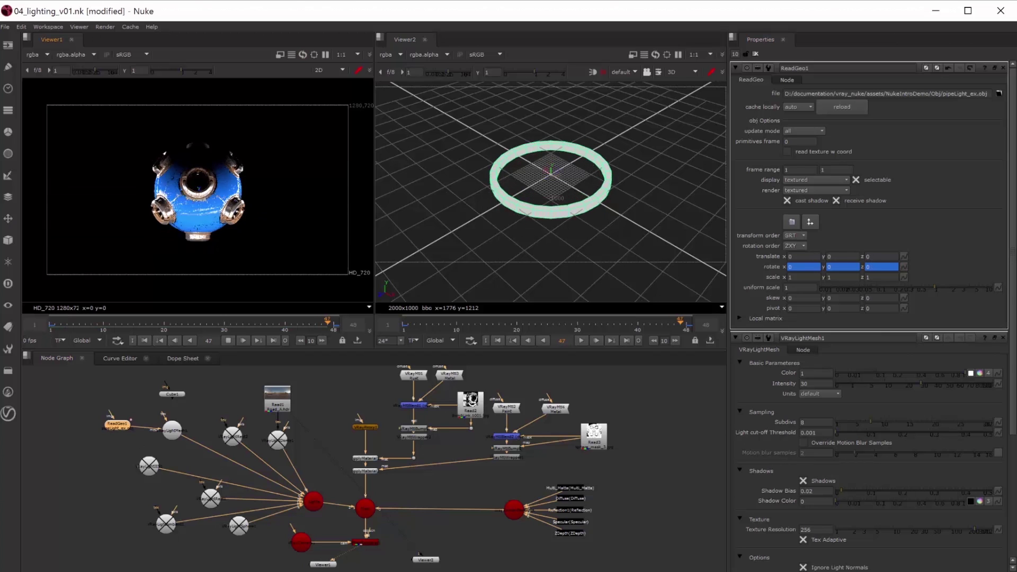
pyautogui.doubleClick(365, 508)
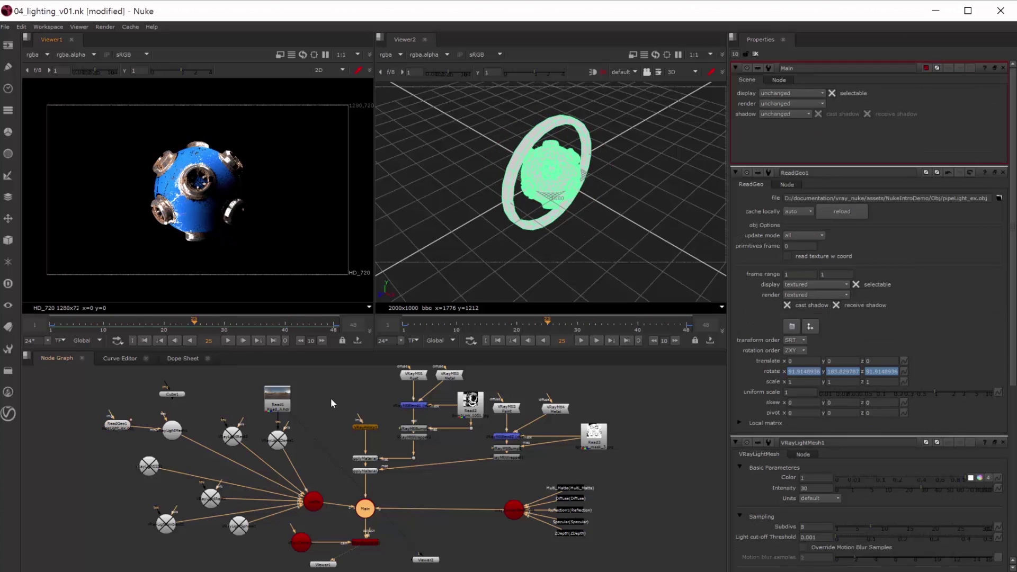
pyautogui.moveTo(197, 324); pyautogui.dragTo(90, 331)
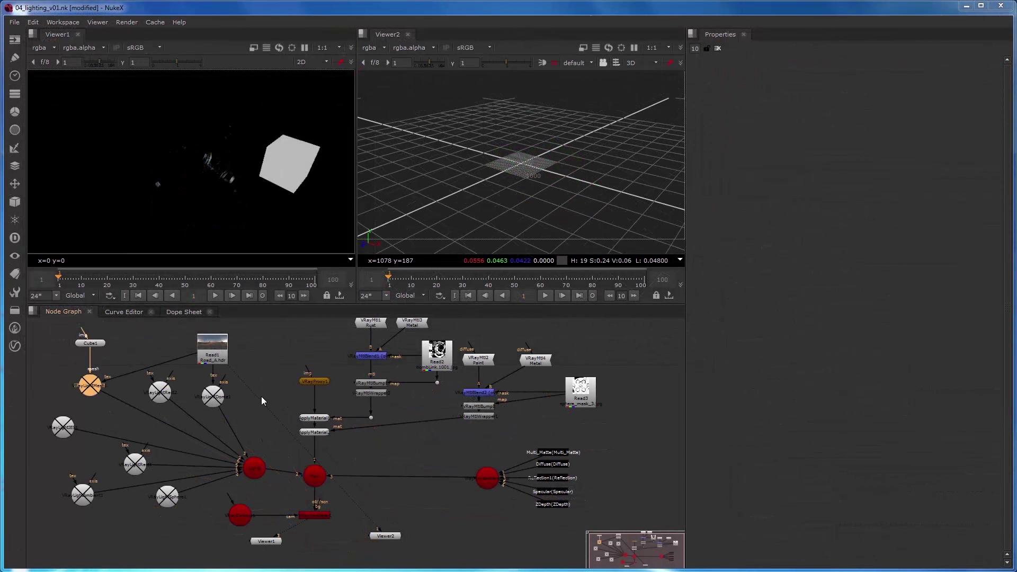
# Re-enable all the disabled V-Ray light nodes and bring up the list of available V-Ray light types
pyautogui.moveTo(54, 363); pyautogui.dragTo(240, 417)
pyautogui.press('d')
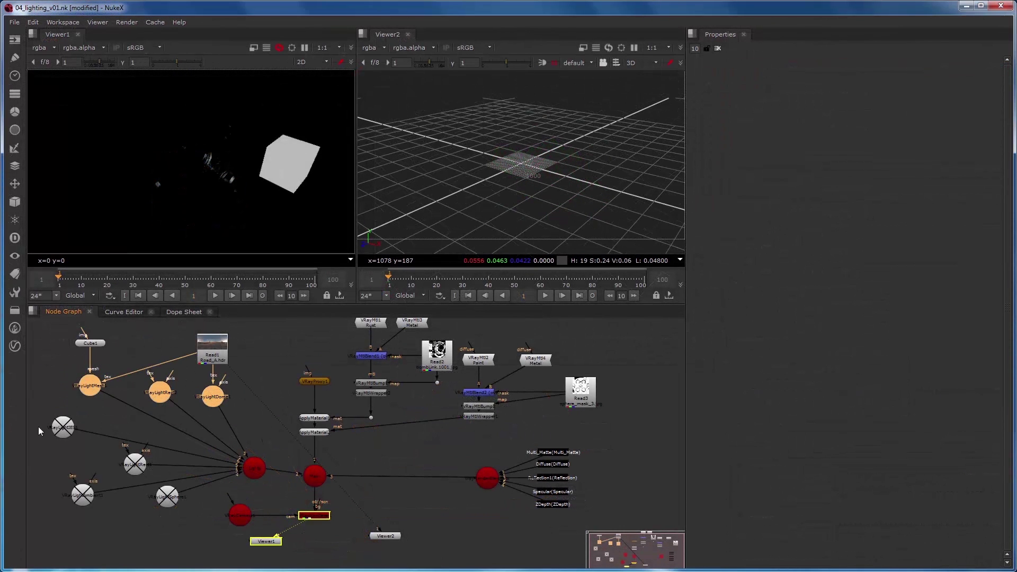
pyautogui.moveTo(35, 412); pyautogui.dragTo(179, 523)
pyautogui.press('d')
pyautogui.click(14, 345)
pyautogui.moveTo(69, 389)
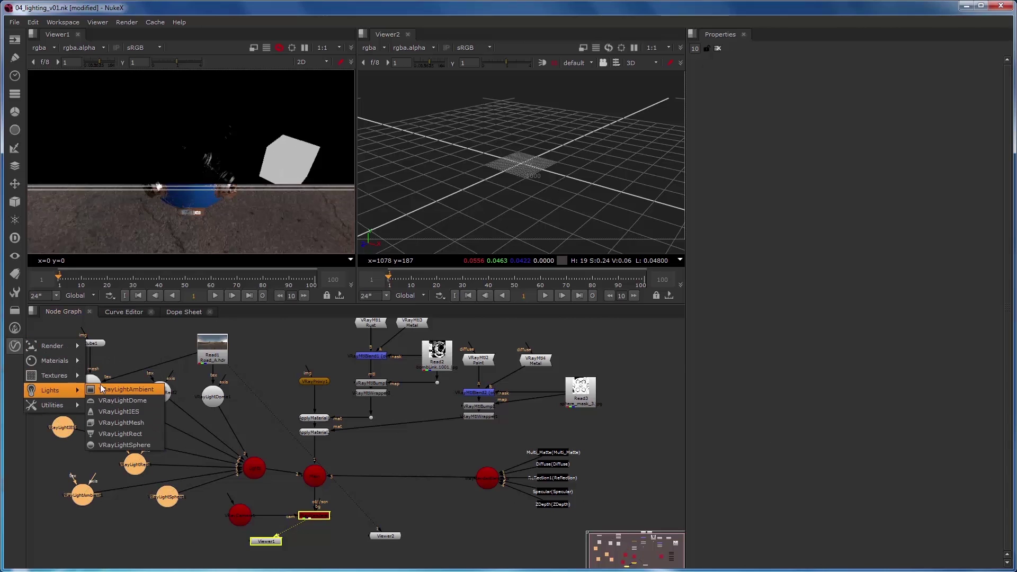